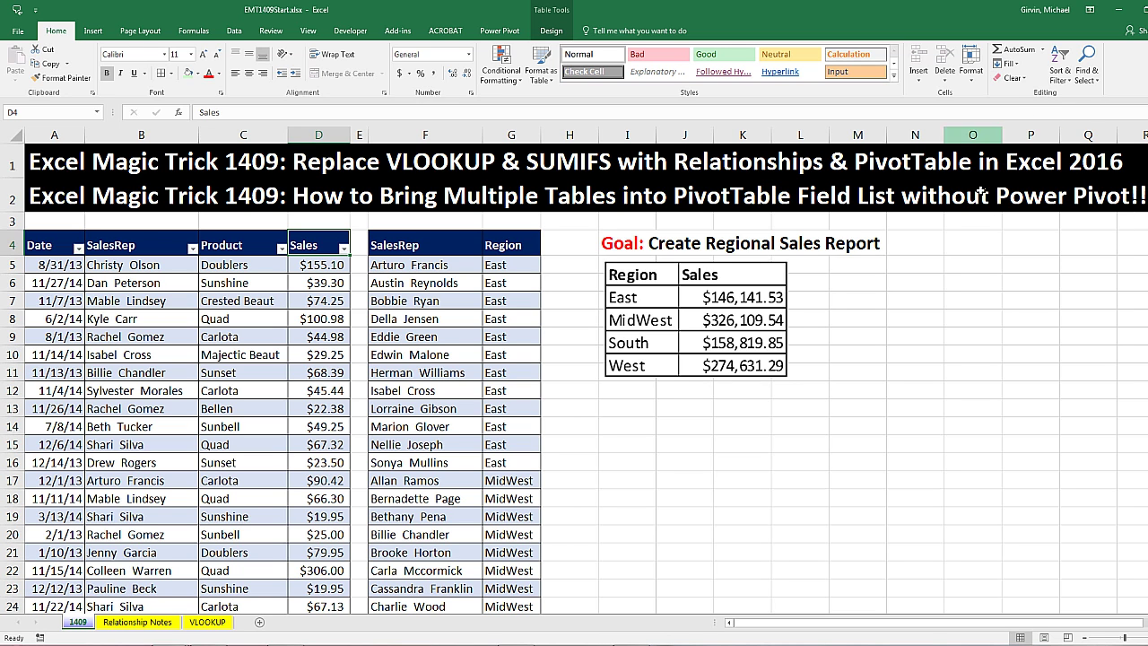
# - Switch to the Relationship Notes sheet to read the table-relationship instructions
pyautogui.click(126, 625)
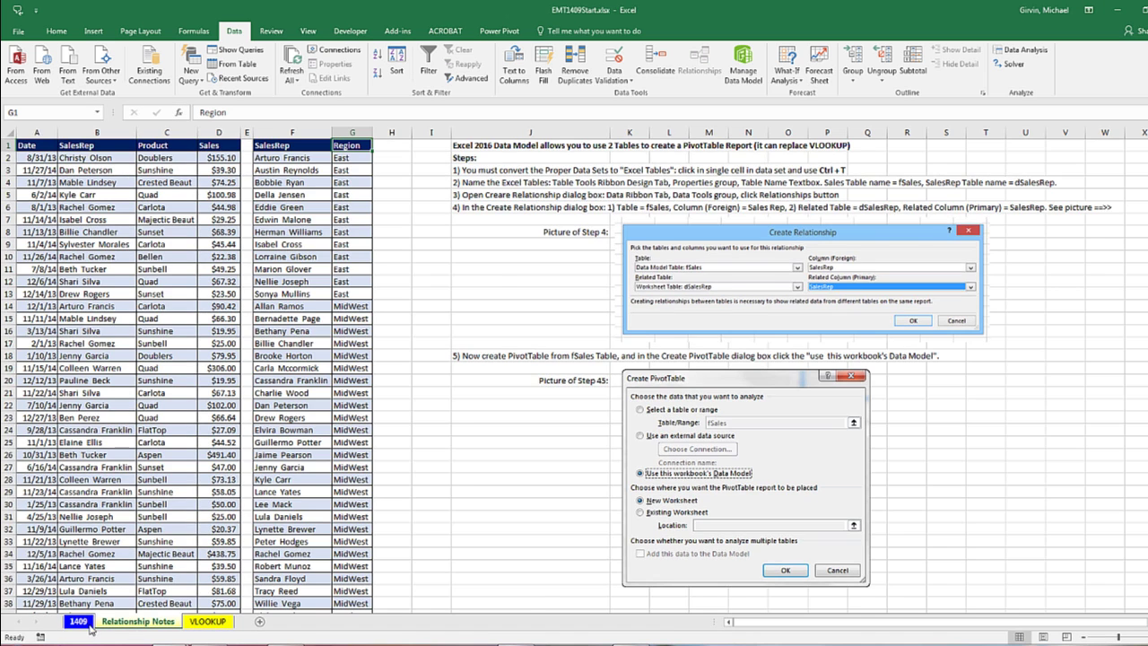
# - Return to the 1409 sheet with the sales table, sales rep table and goal report
pyautogui.click(78, 622)
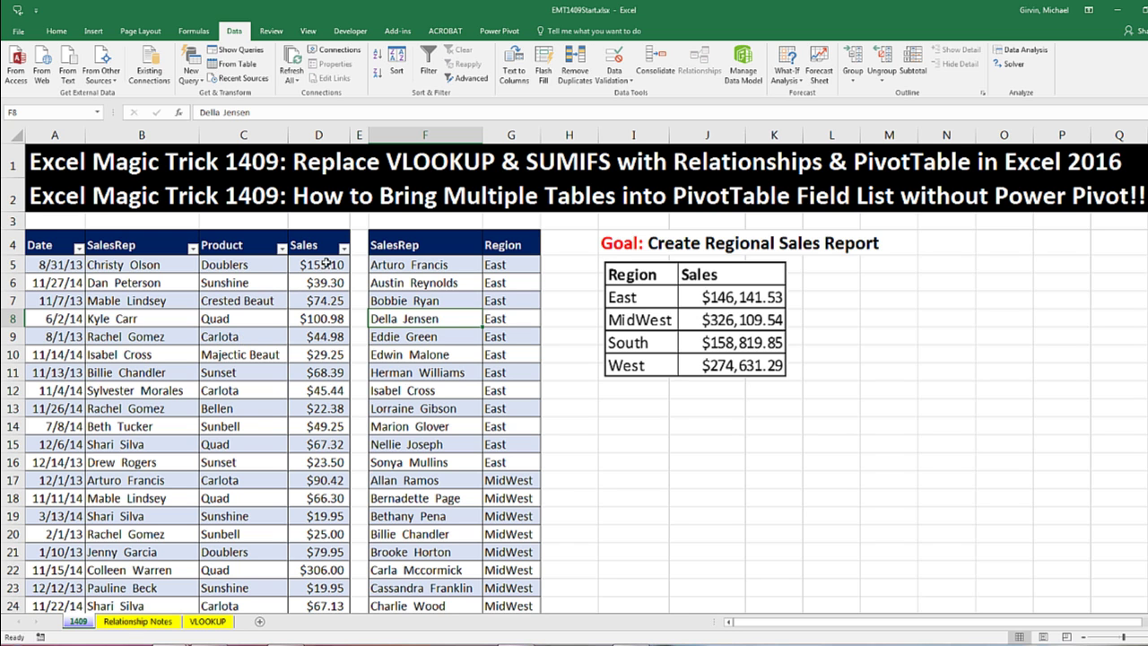
# - Highlight the SalesRep and Region lookup columns, then move to the VLOOKUP sheet
pyautogui.moveTo(407, 263); pyautogui.dragTo(423, 549)
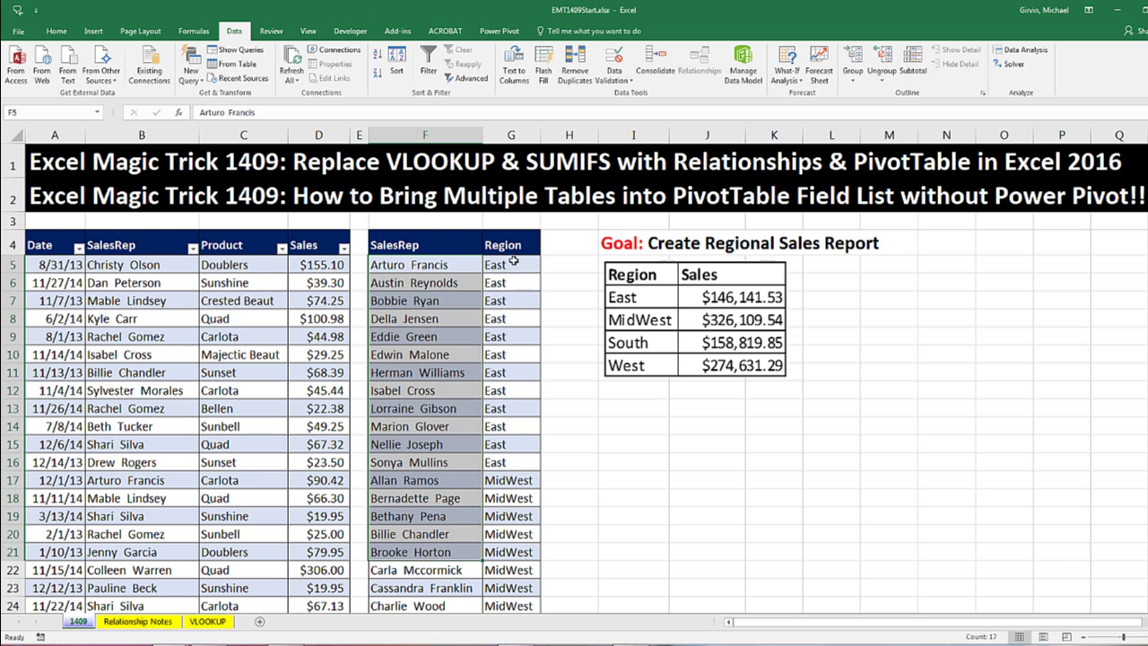
pyautogui.moveTo(512, 263); pyautogui.dragTo(508, 538)
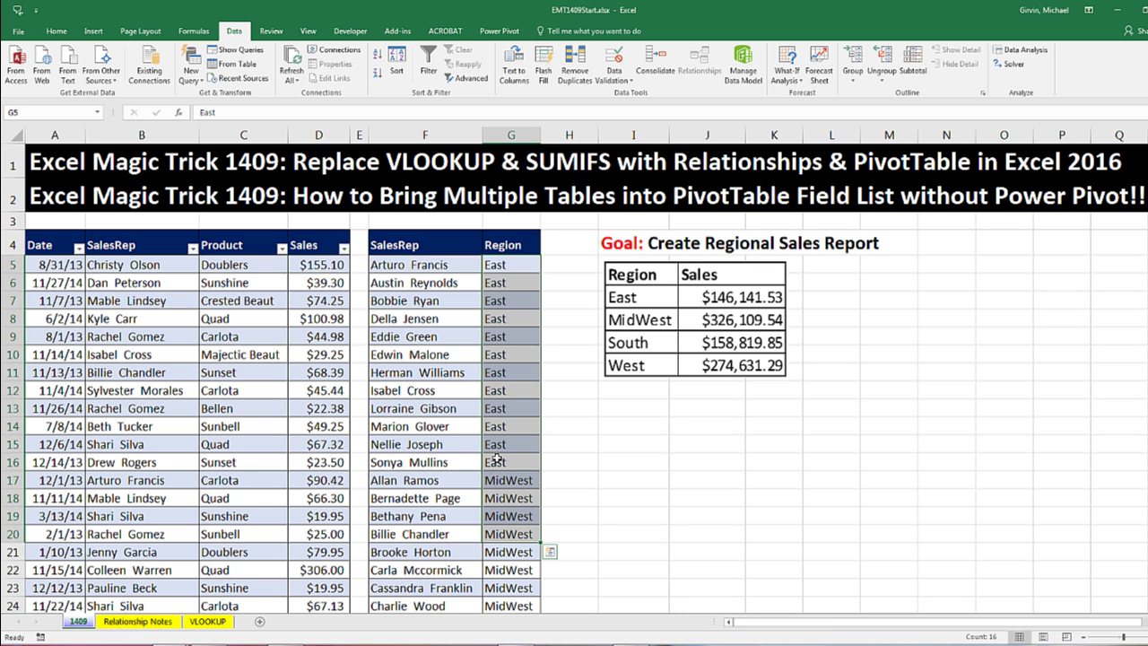
pyautogui.click(438, 267)
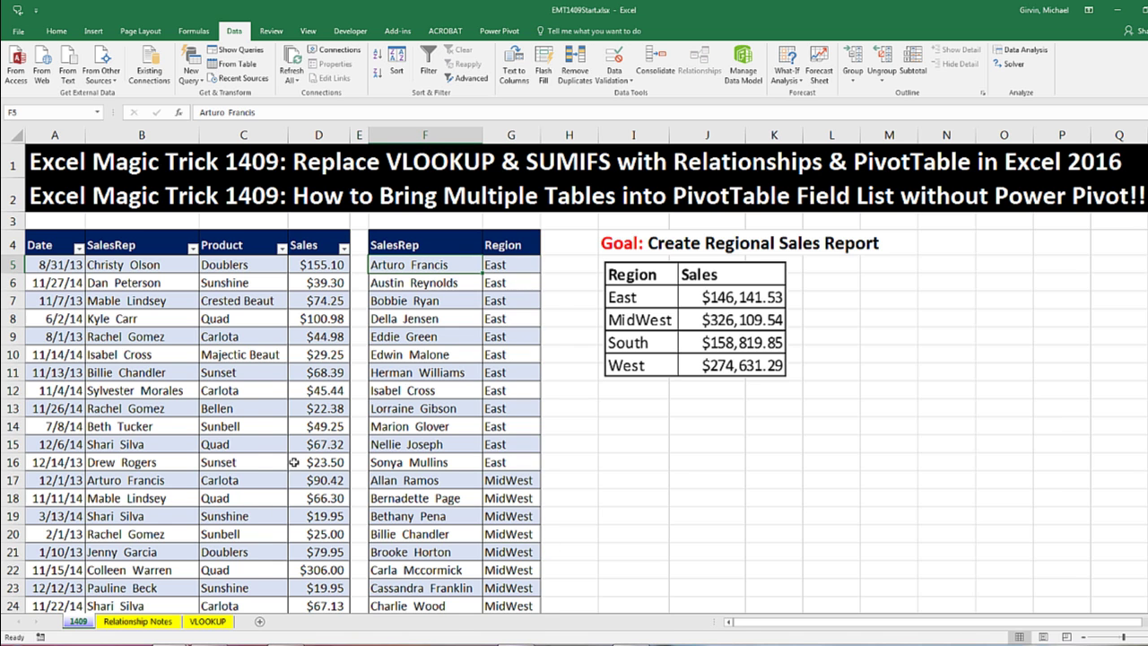
pyautogui.click(206, 622)
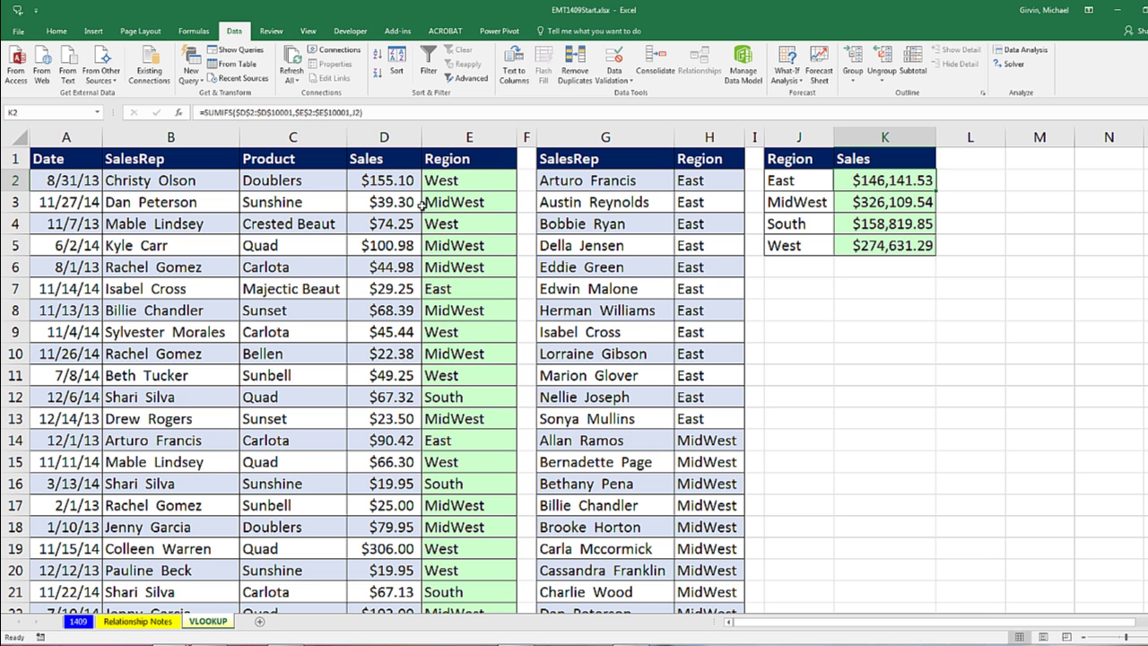
pyautogui.click(439, 178)
pyautogui.press('F2')
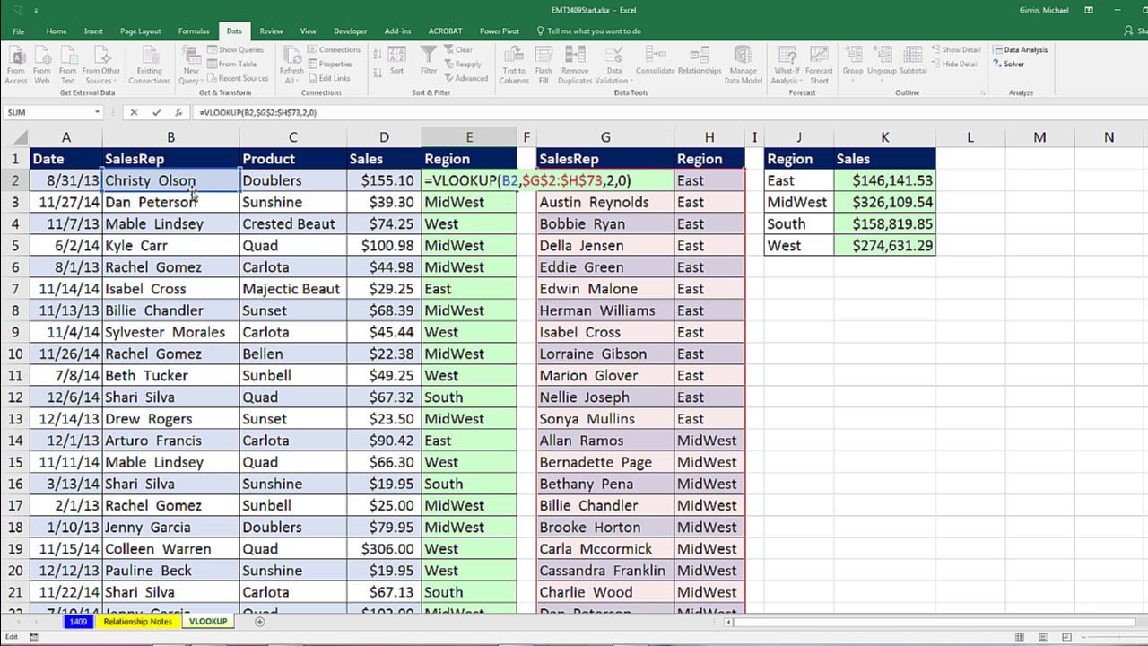
pyautogui.press('Escape')
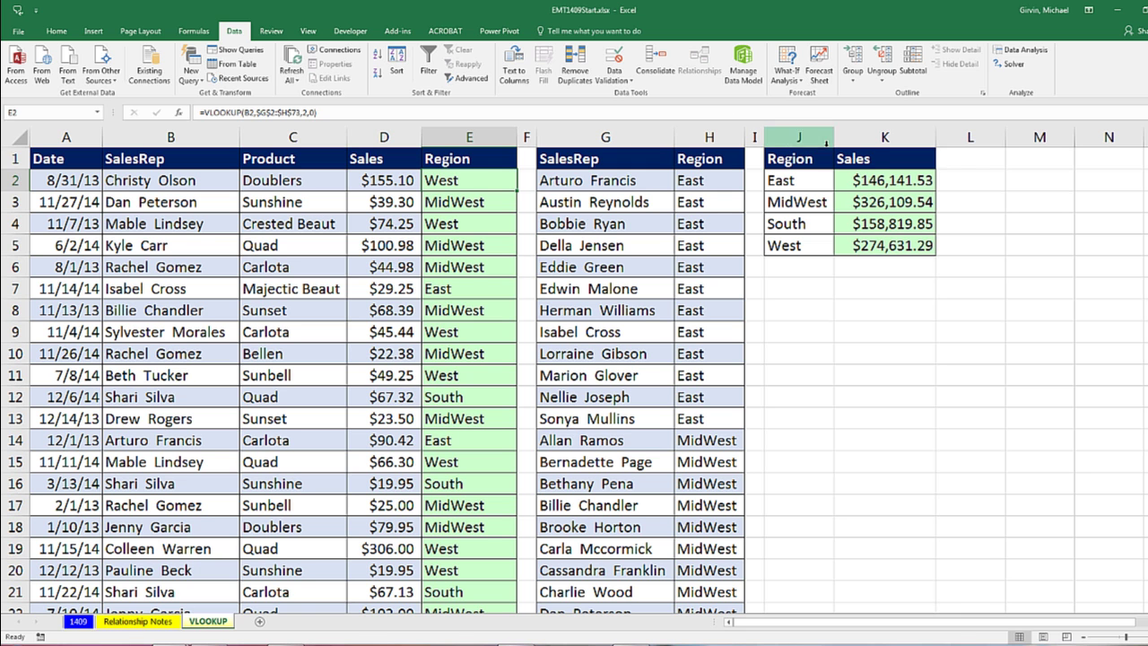
pyautogui.click(874, 182)
pyautogui.press('F2')
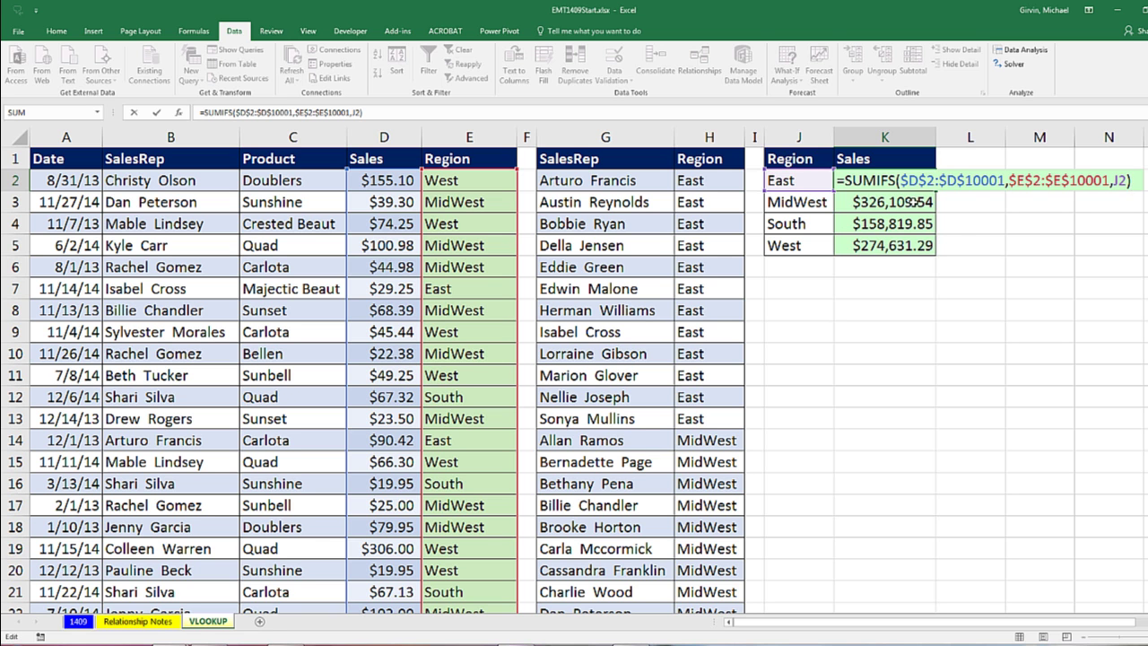
pyautogui.press('Return')
pyautogui.doubleClick(489, 183)
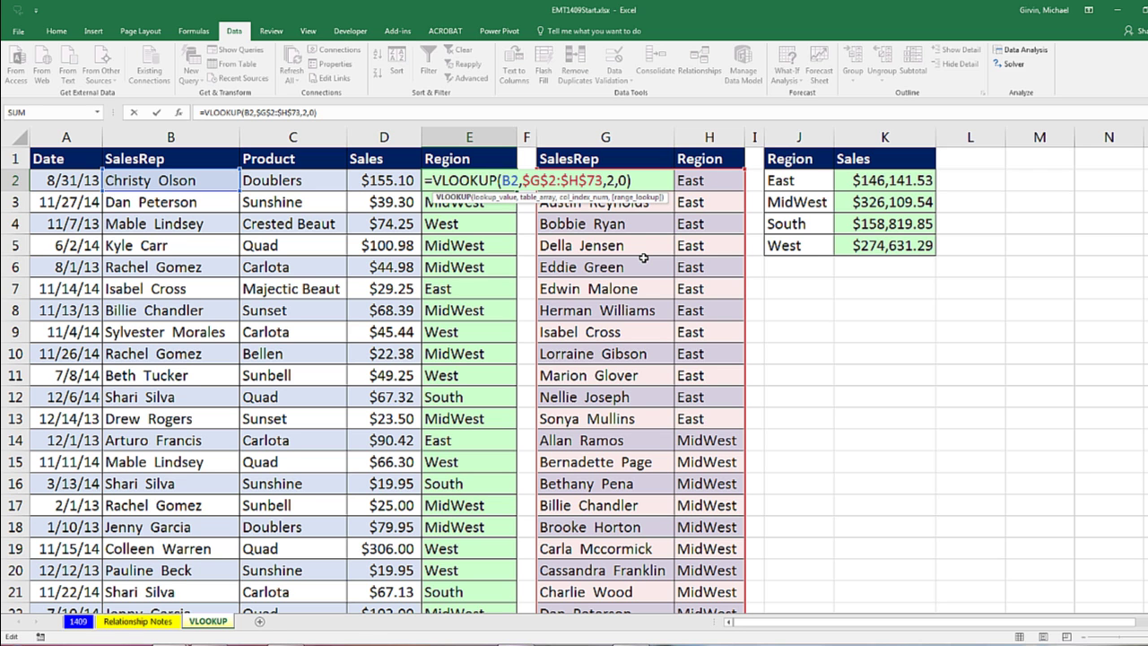
pyautogui.press('Escape')
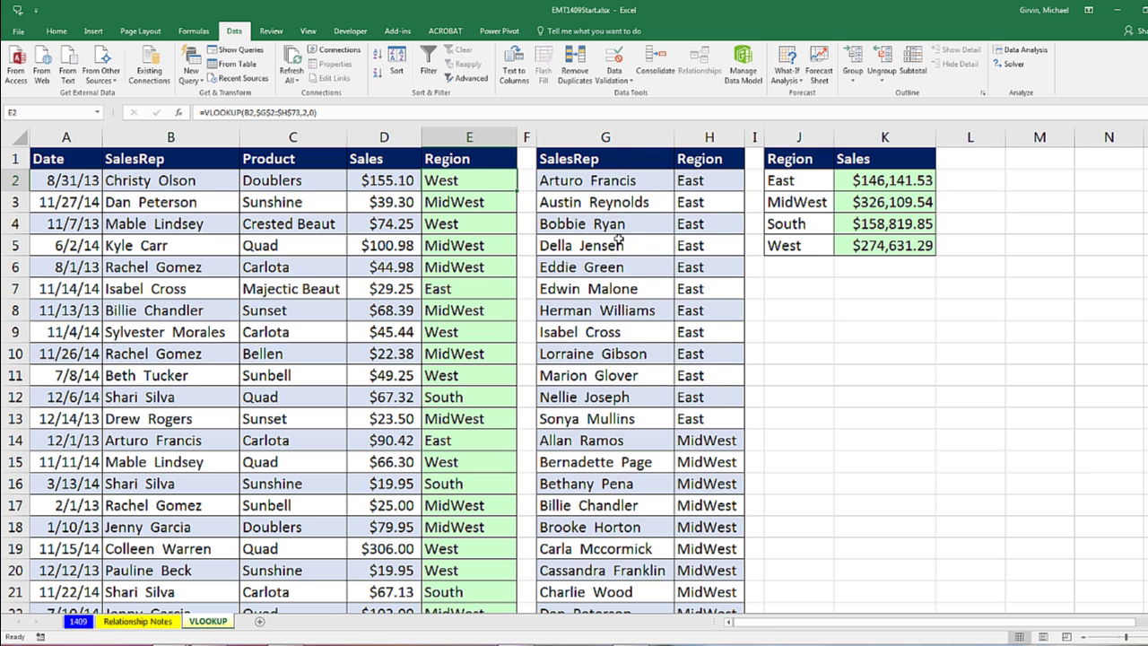
# - Return to the 1409 sheet with the Data ribbon showing
pyautogui.click(79, 620)
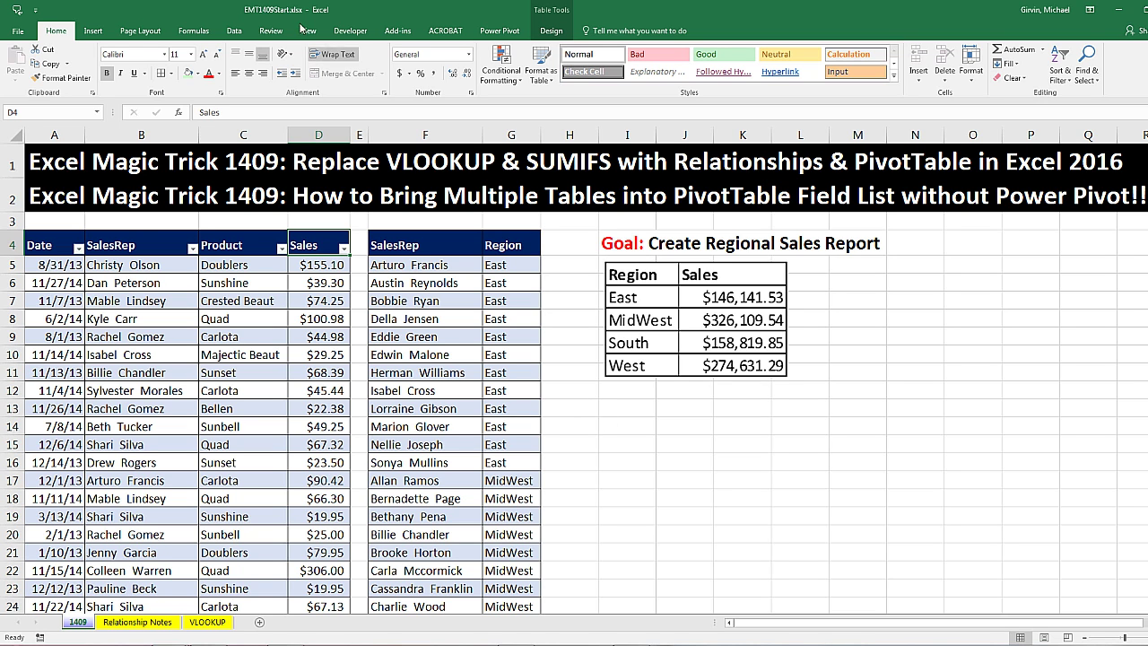
pyautogui.click(236, 34)
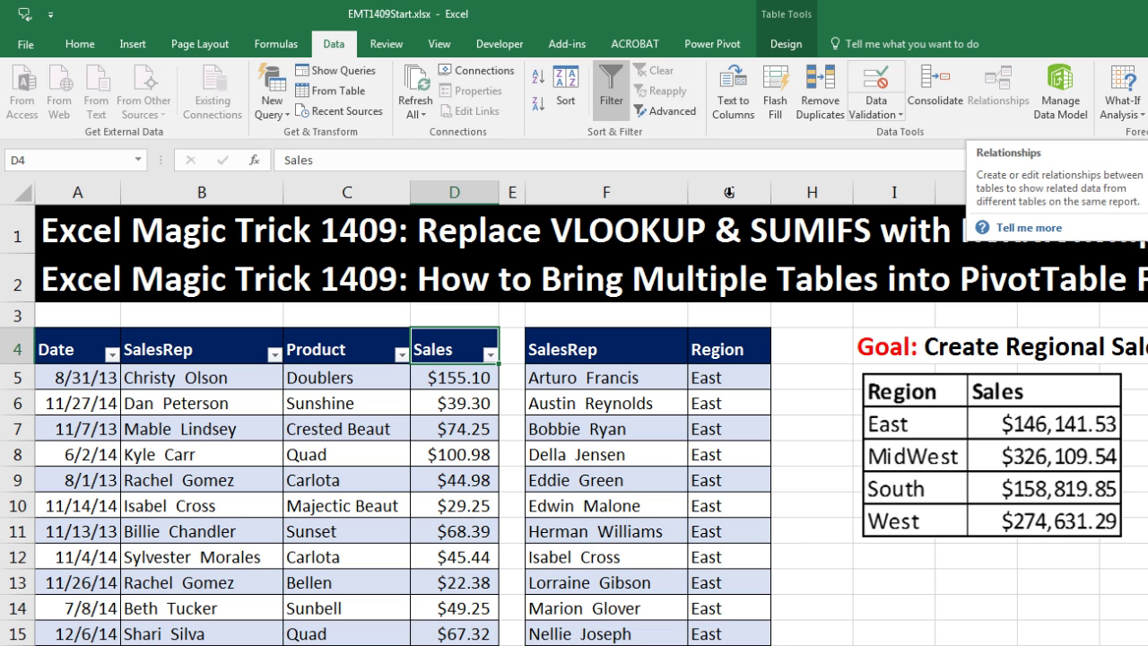
pyautogui.click(424, 395)
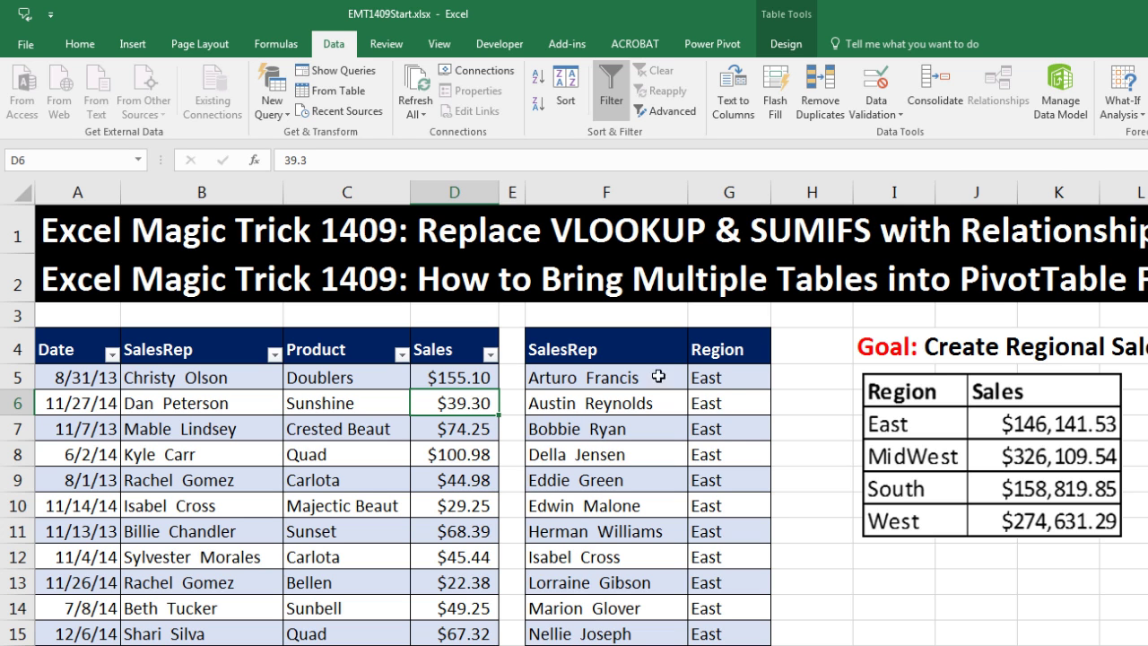
pyautogui.click(783, 45)
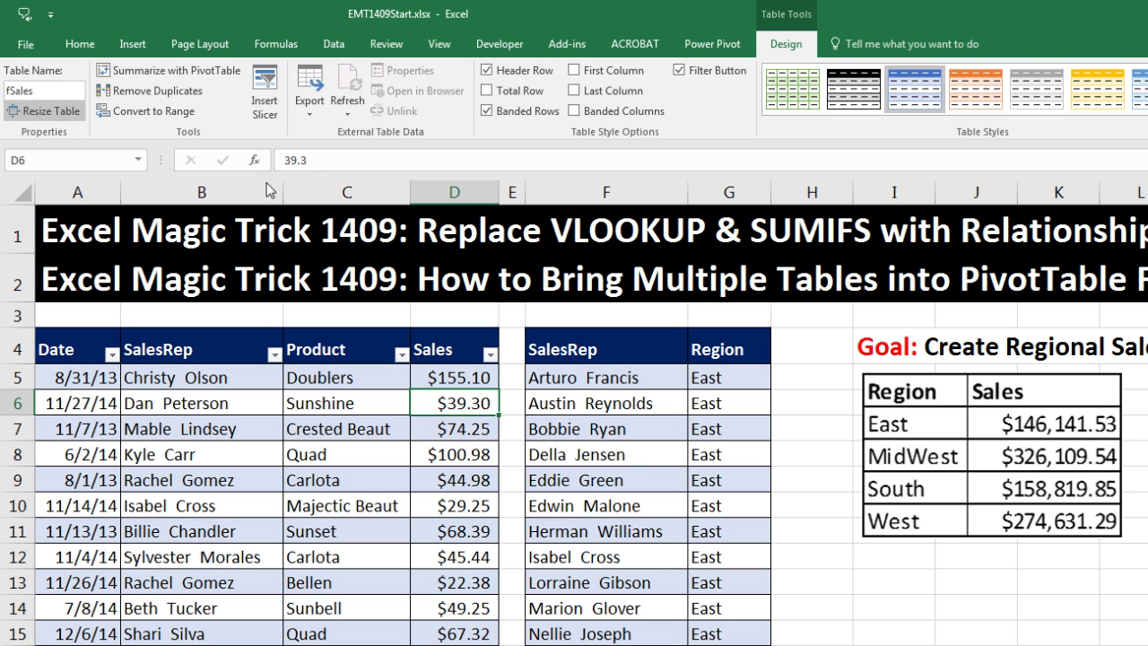
pyautogui.click(623, 377)
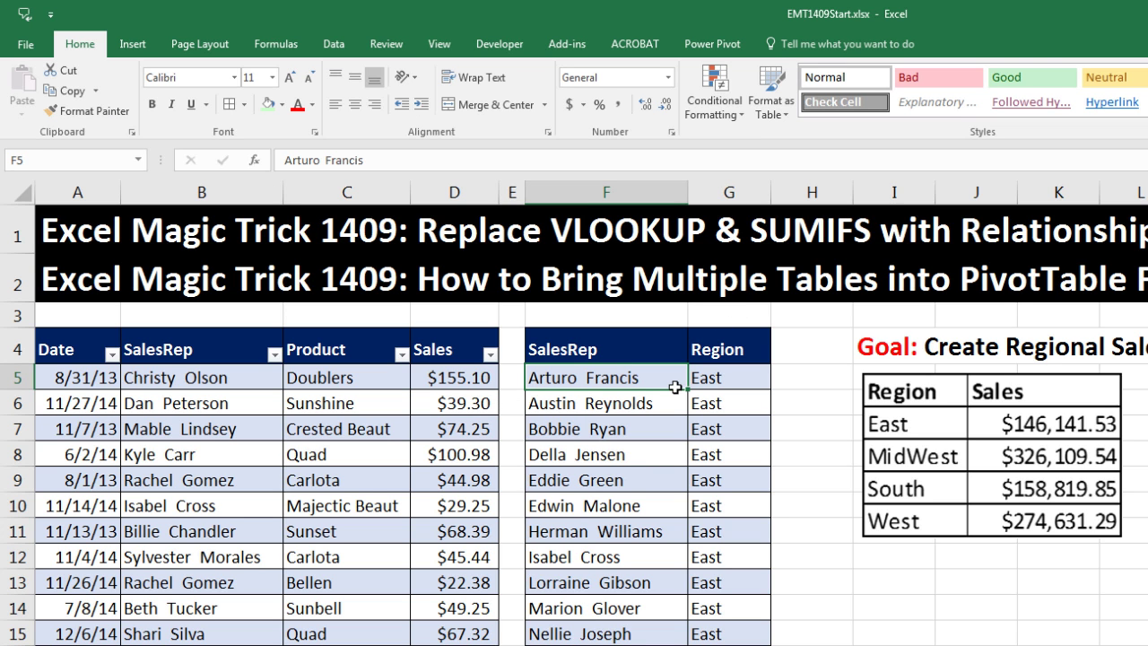
pyautogui.click(336, 49)
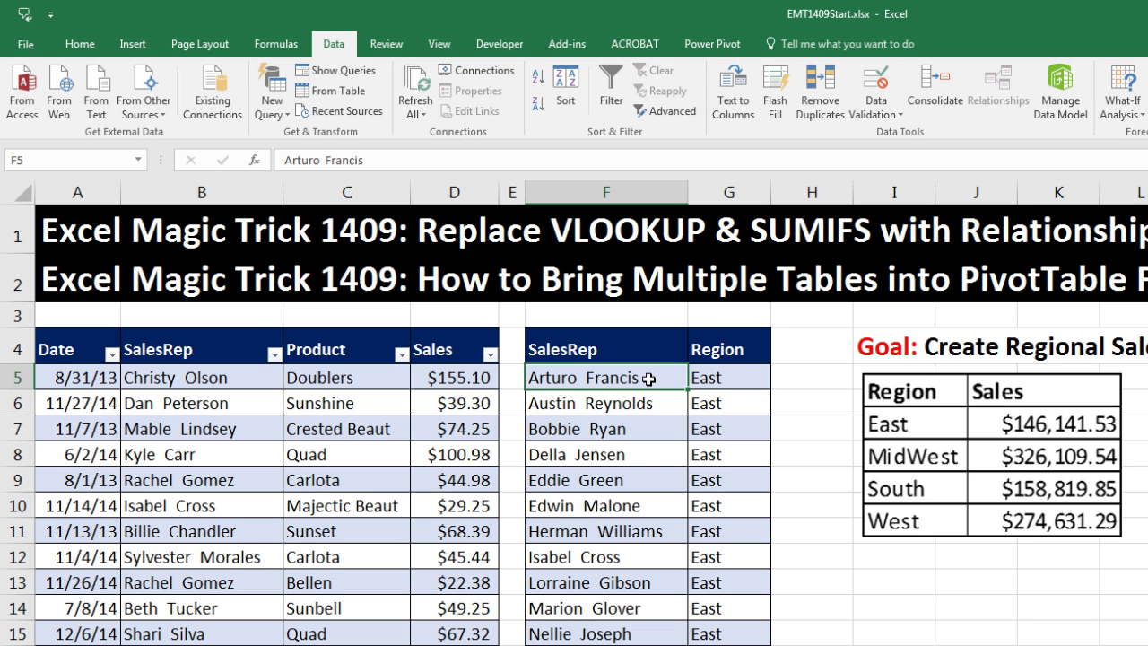
pyautogui.click(128, 50)
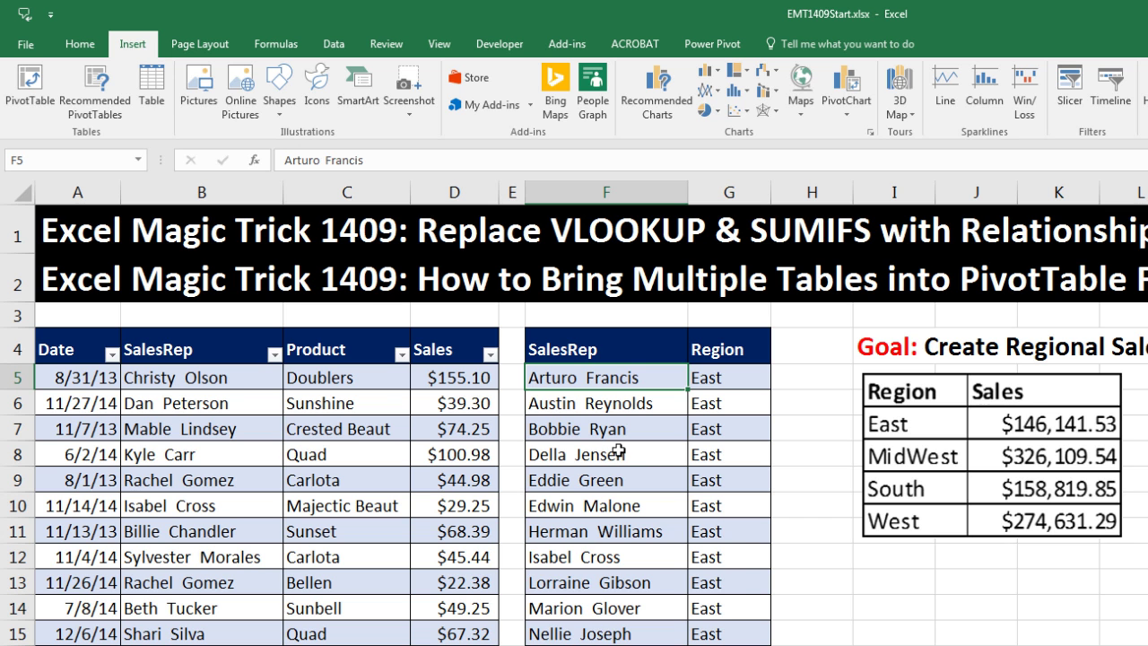
# - Convert the SalesRep-Region list into a table with headers named dSalesRep
pyautogui.hotkey('ctrl', 't')
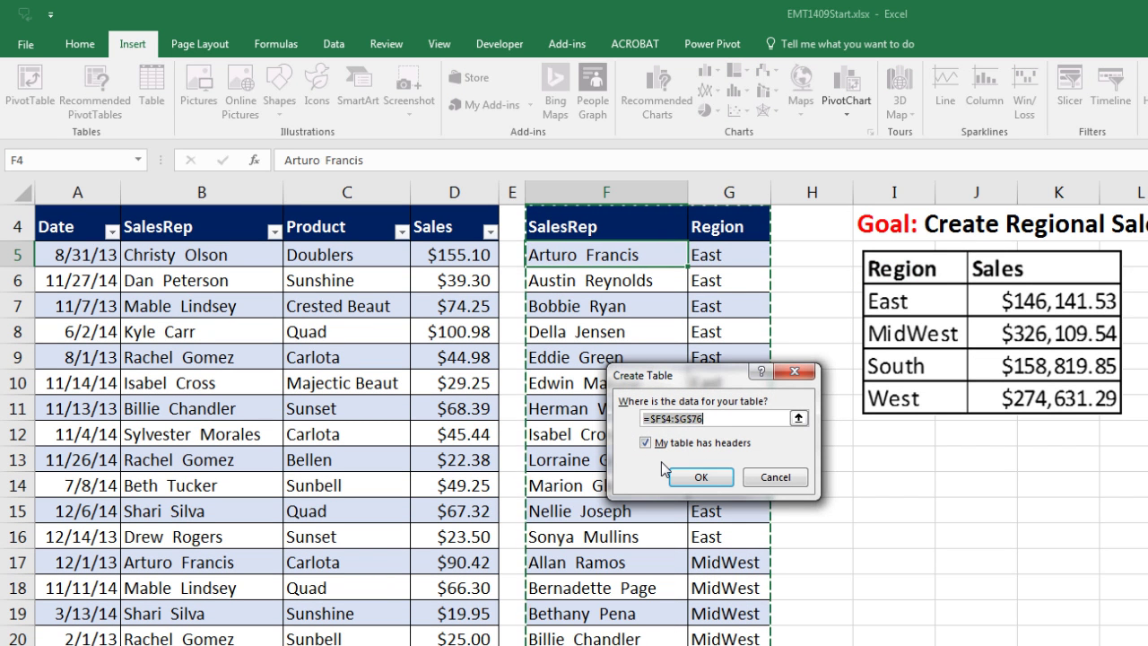
pyautogui.press('Return')
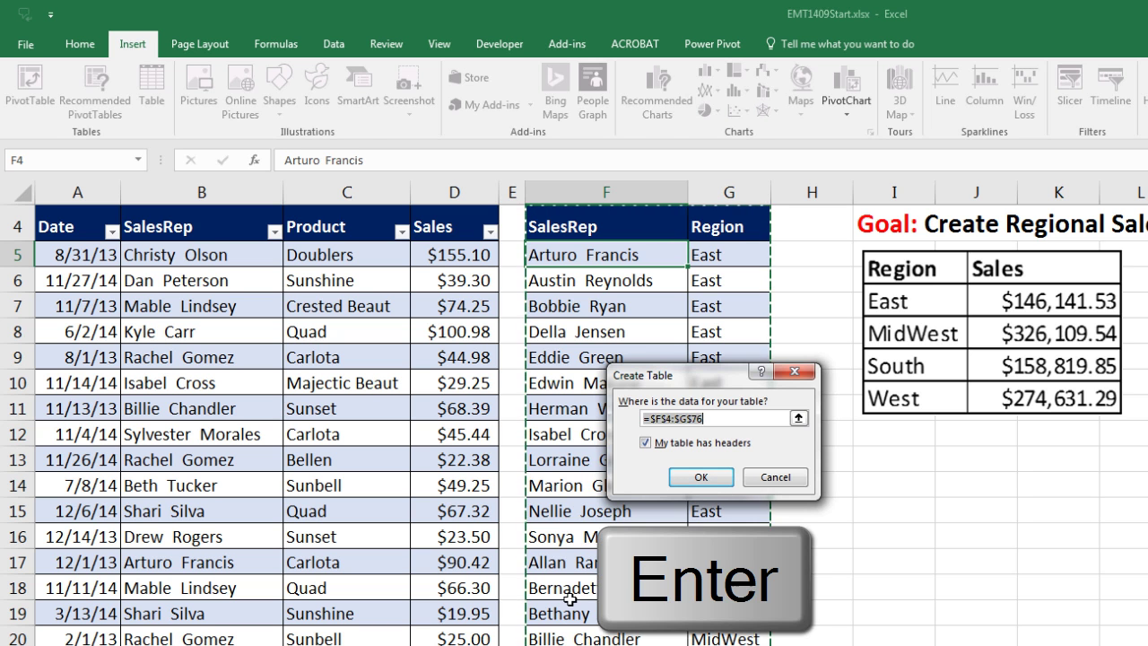
pyautogui.scroll(1, 559, 594)
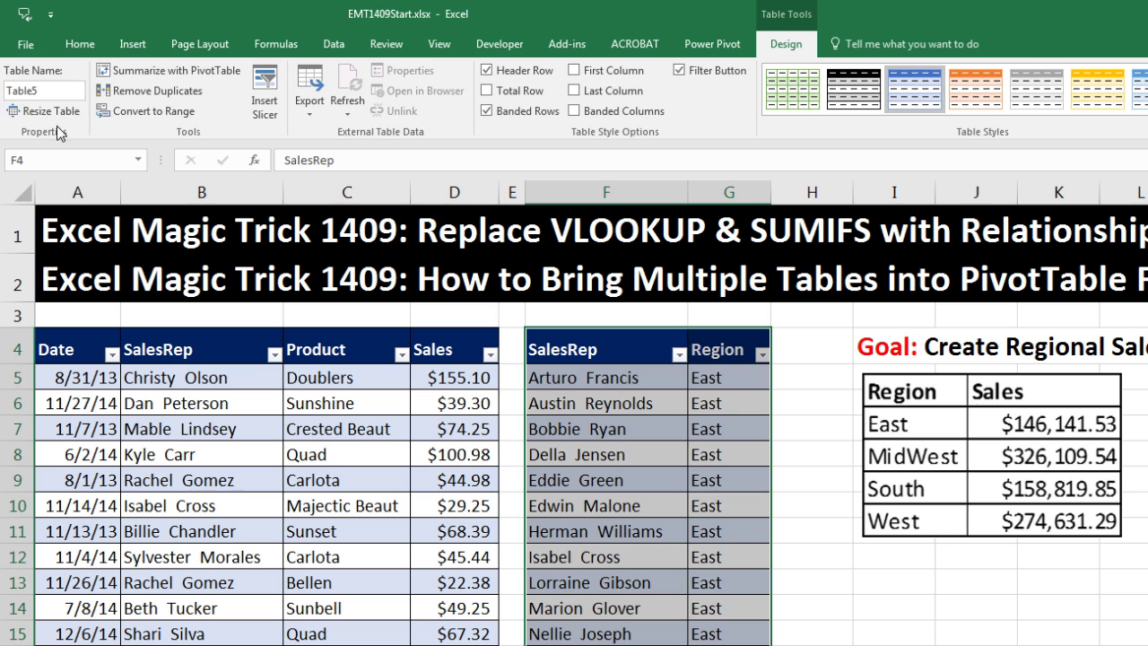
pyautogui.click(45, 90)
pyautogui.write('dSalesRep')
pyautogui.press('Return')
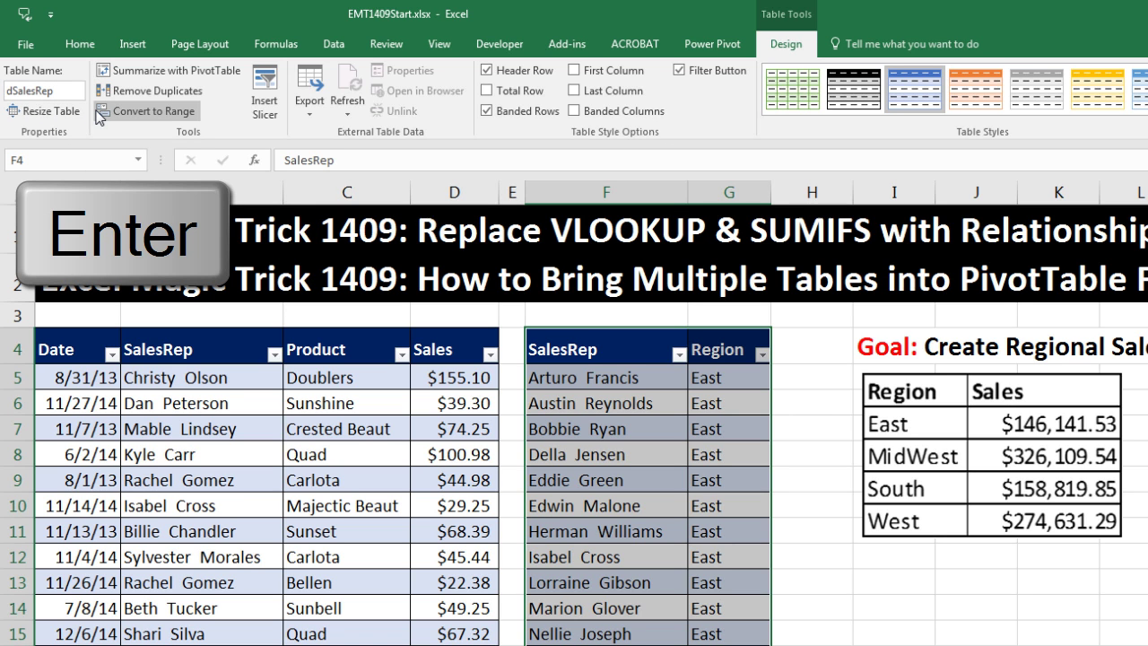
pyautogui.click(334, 45)
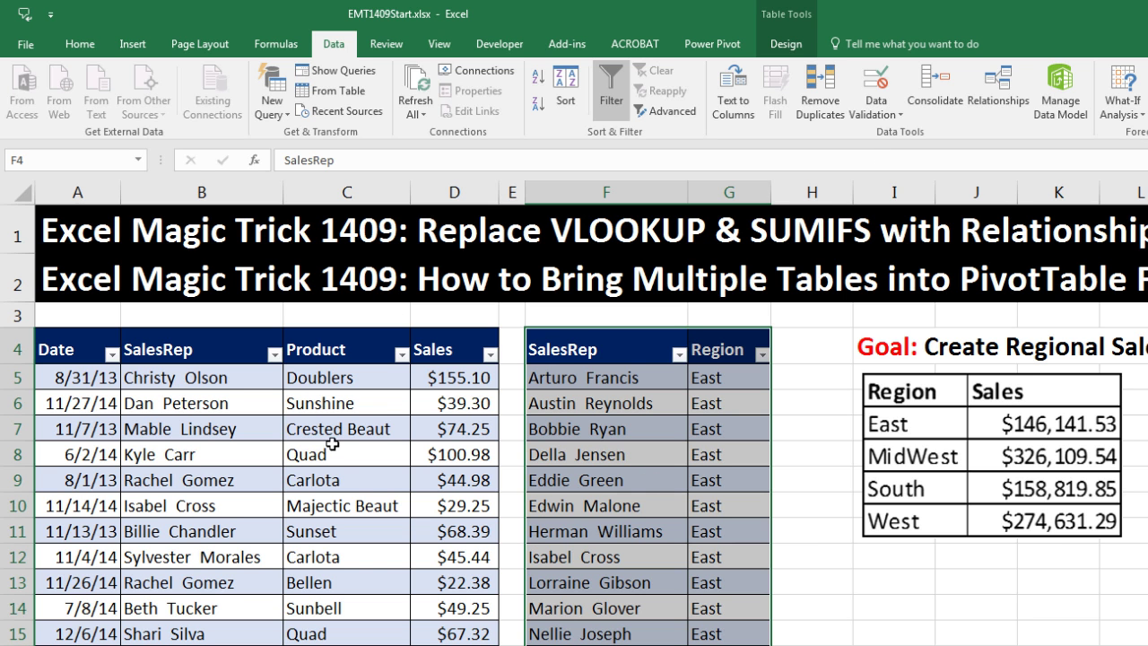
# - Start a new relationship from the Manage Relationships list
pyautogui.click(1002, 89)
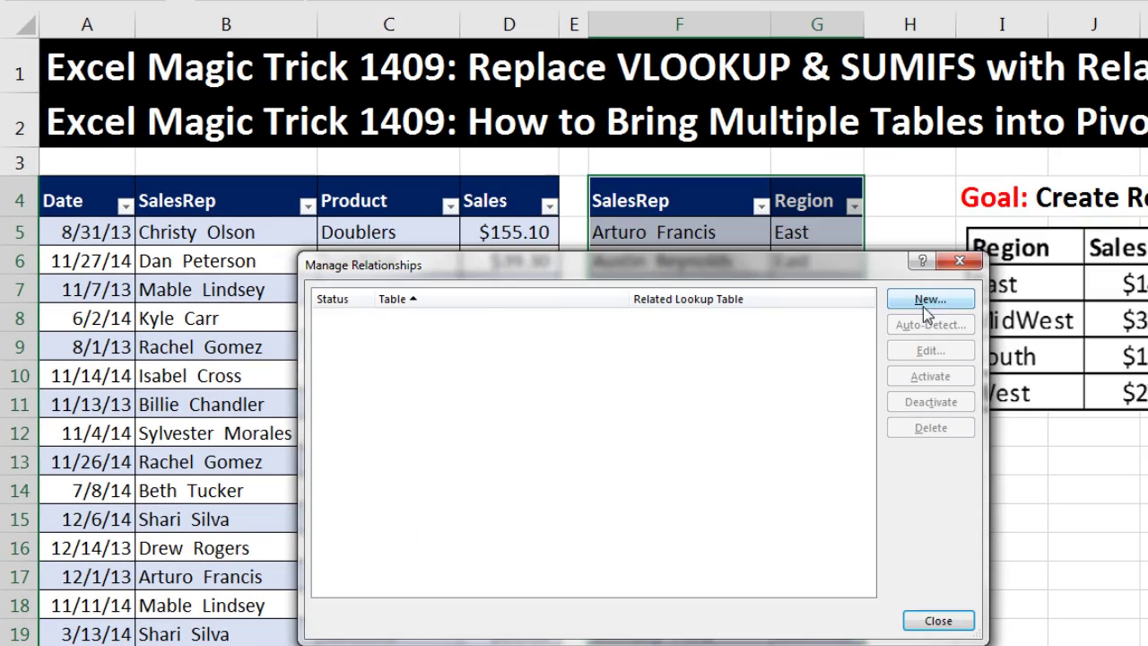
pyautogui.click(1055, 195)
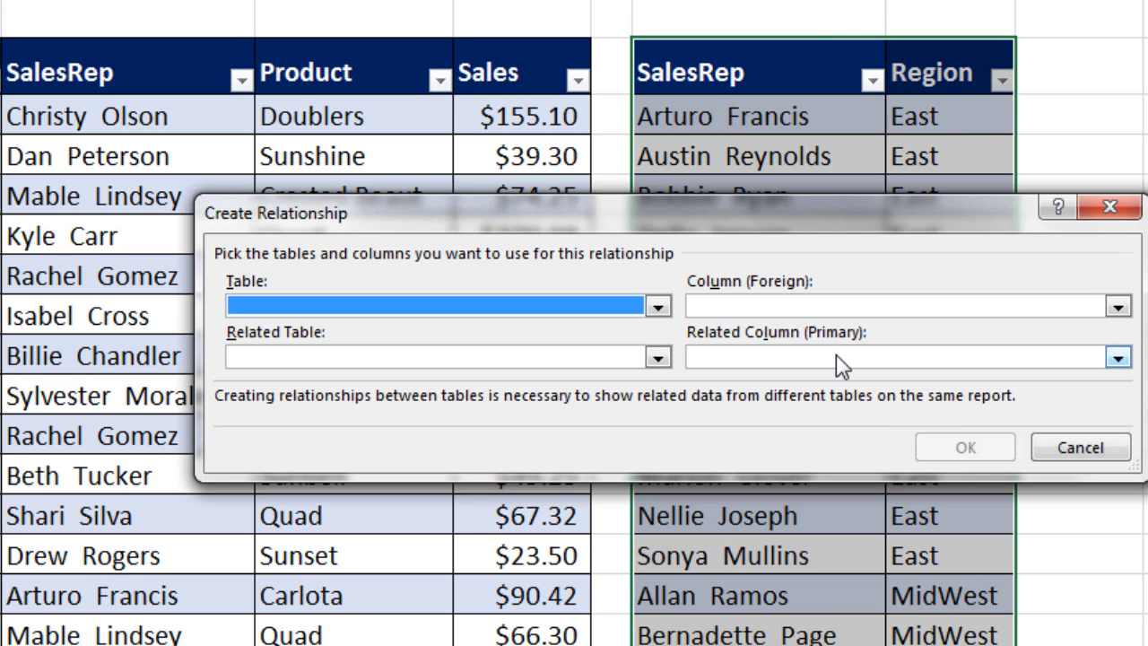
# - Relate fSales SalesRep to dSalesRep SalesRep and close Manage Relationships
pyautogui.click(657, 357)
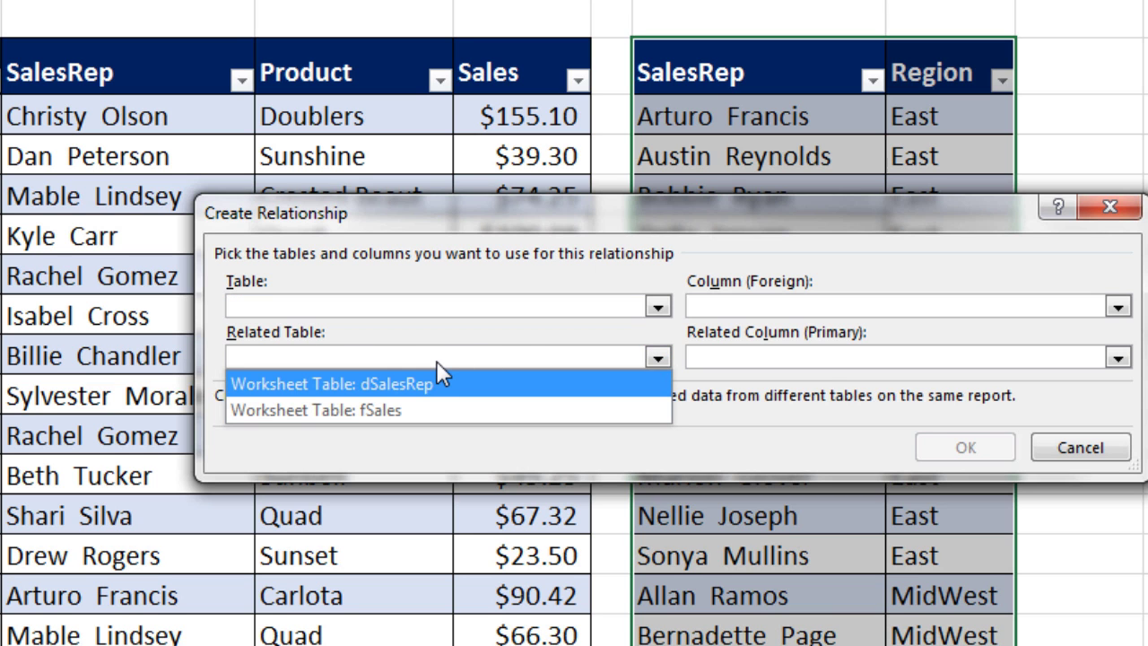
pyautogui.click(378, 386)
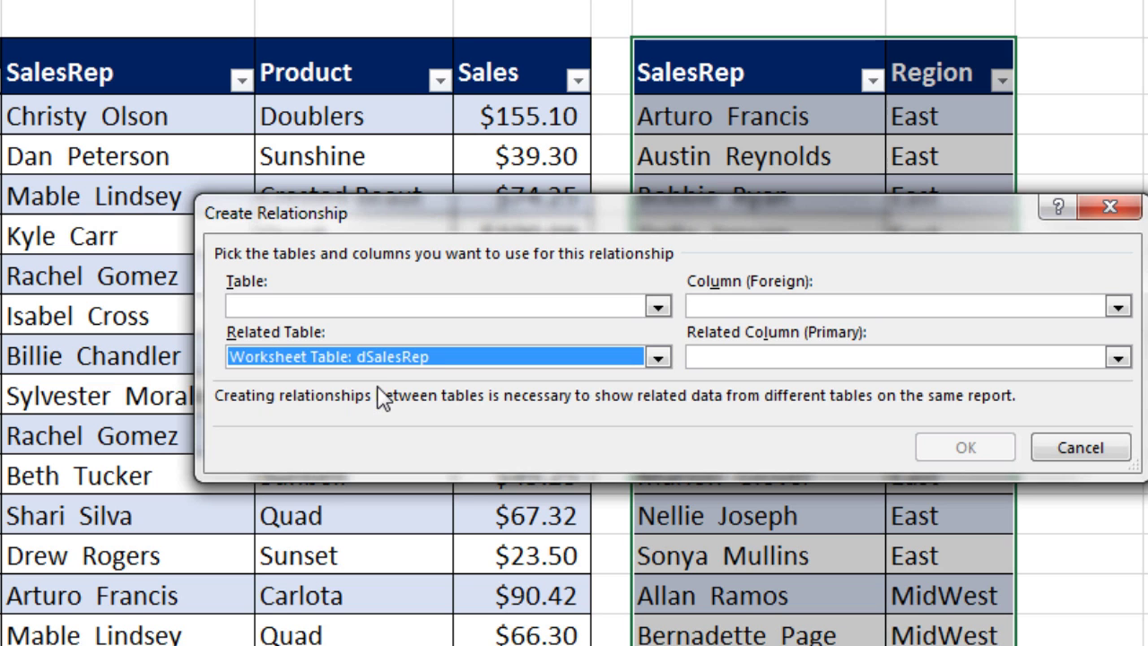
pyautogui.click(1117, 357)
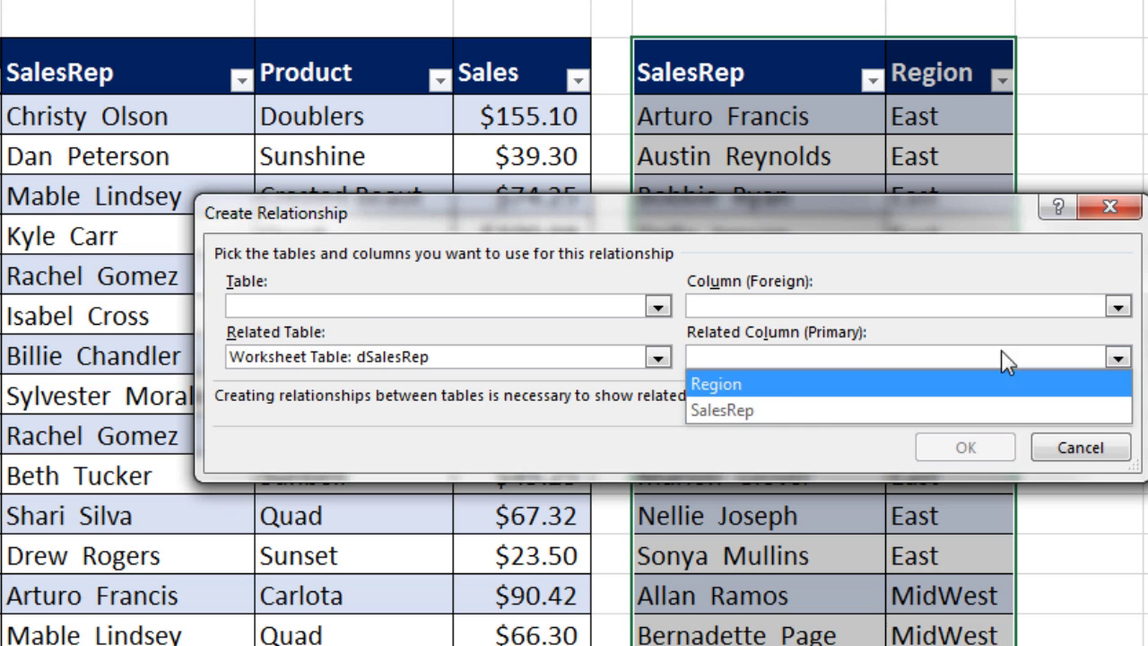
pyautogui.click(754, 413)
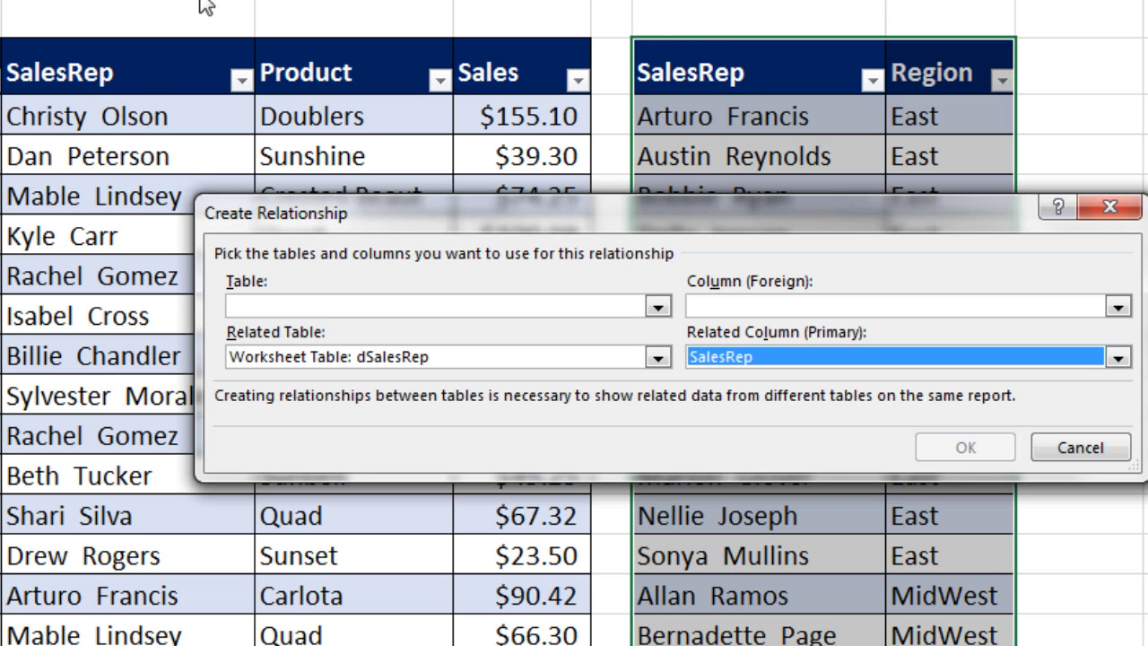
pyautogui.click(659, 307)
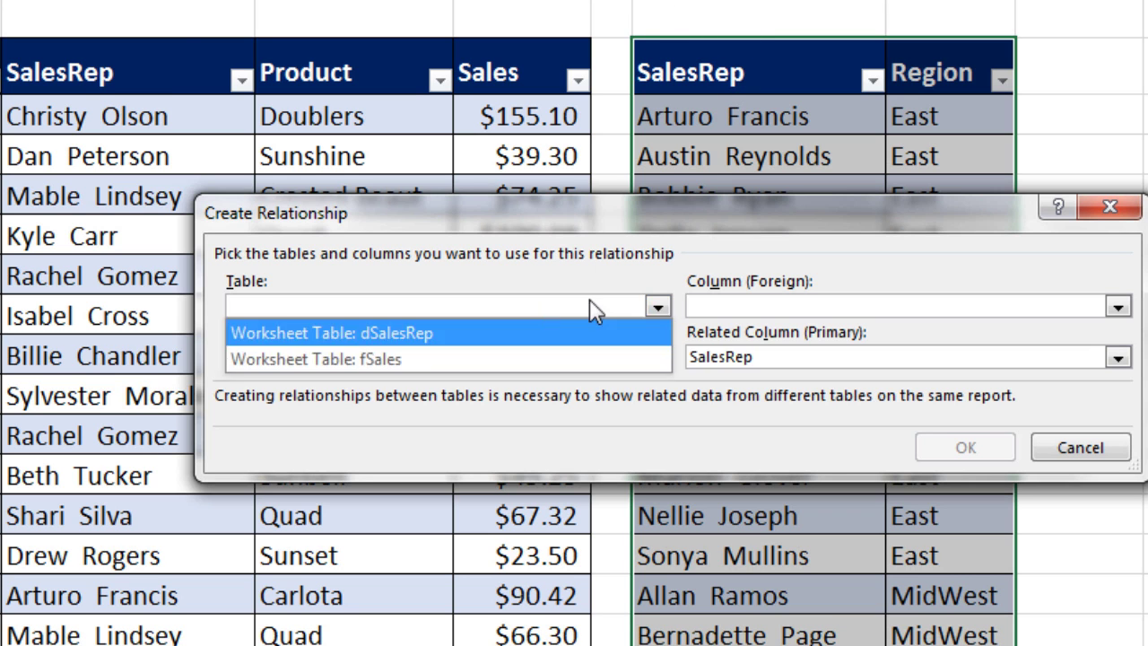
pyautogui.click(399, 357)
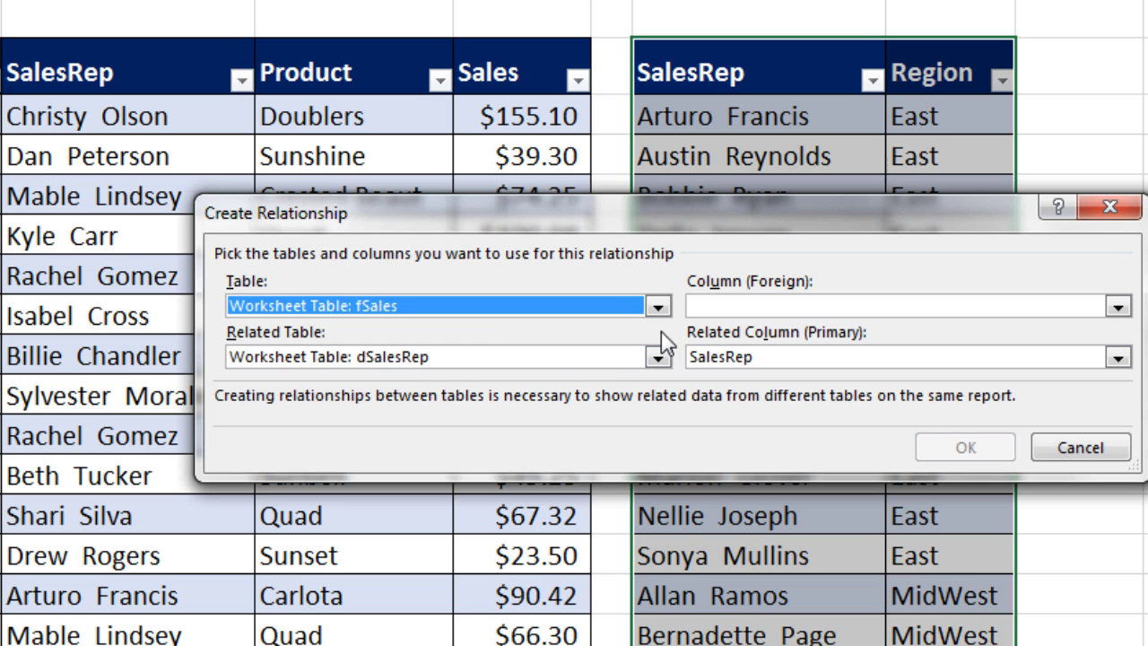
pyautogui.click(1118, 308)
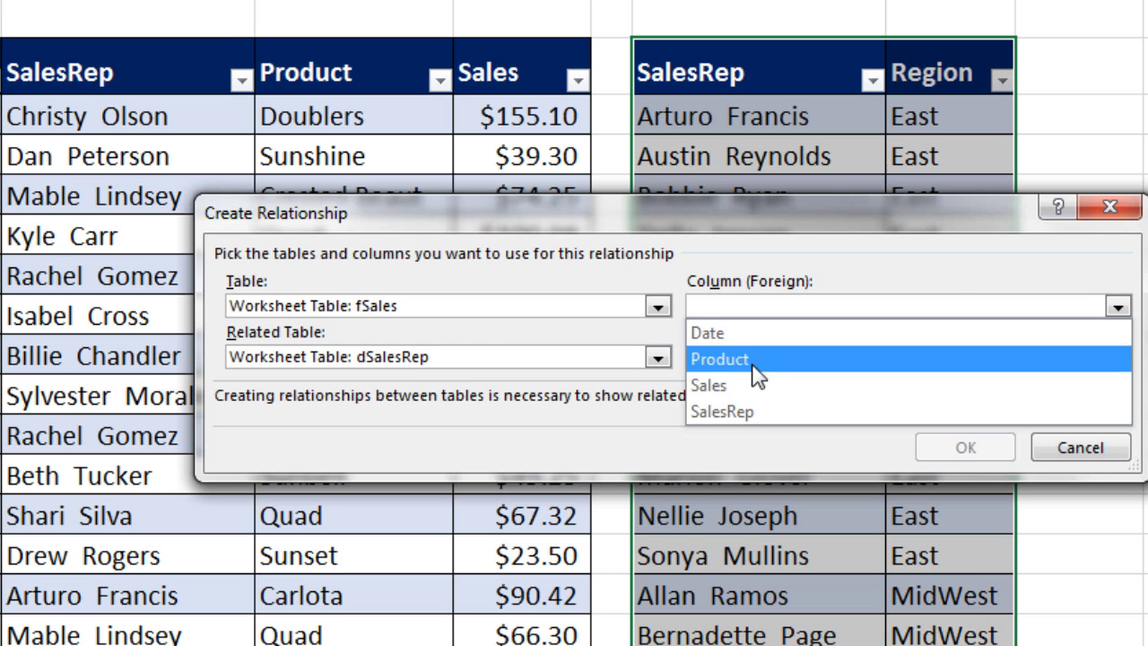
pyautogui.click(746, 410)
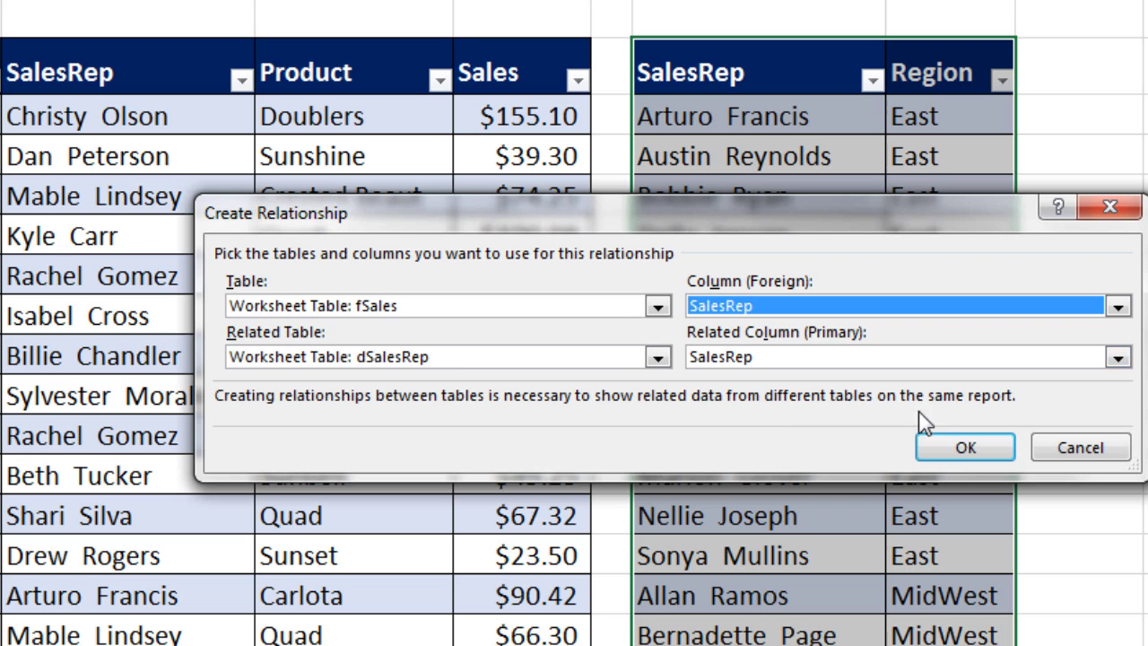
pyautogui.click(975, 456)
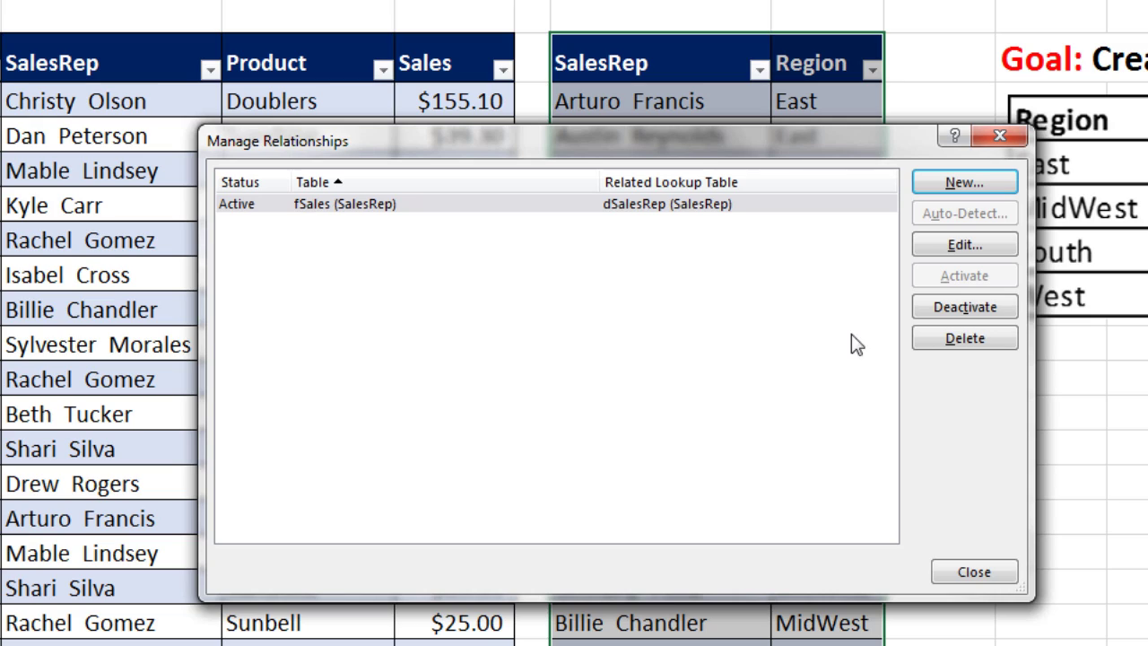
pyautogui.click(973, 572)
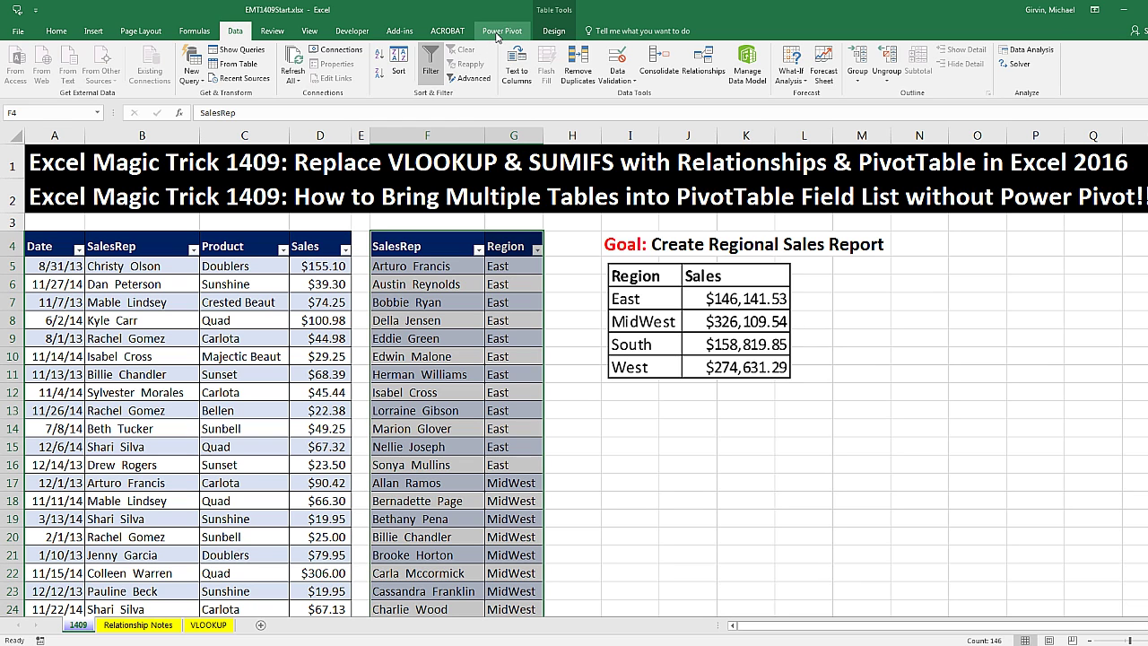
pyautogui.click(499, 32)
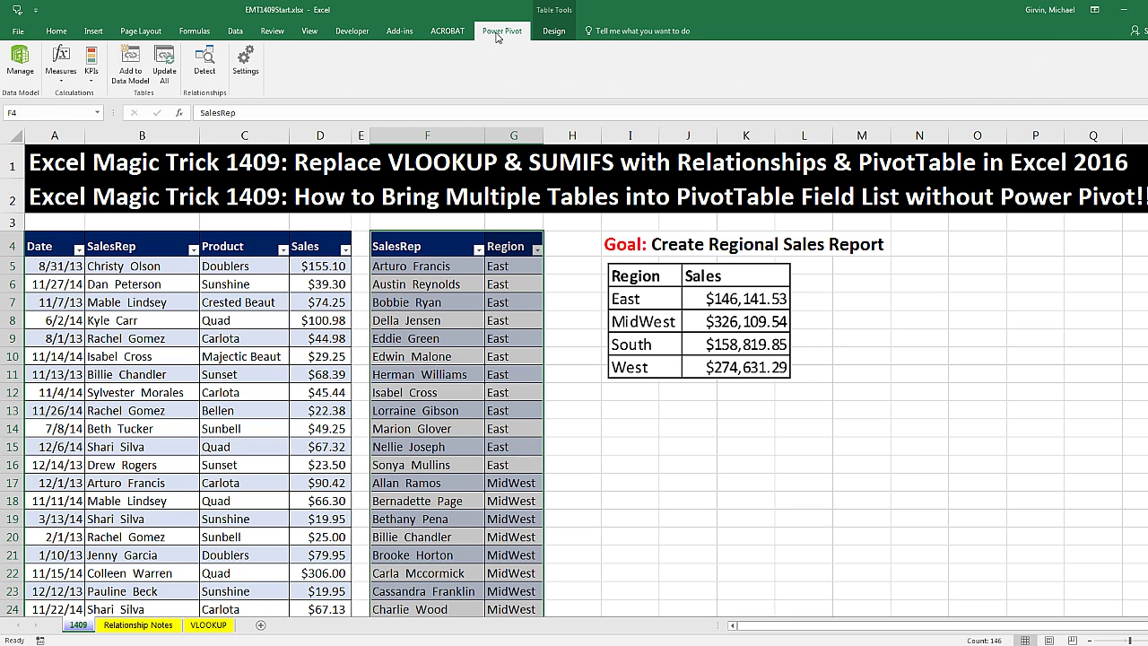
pyautogui.click(26, 69)
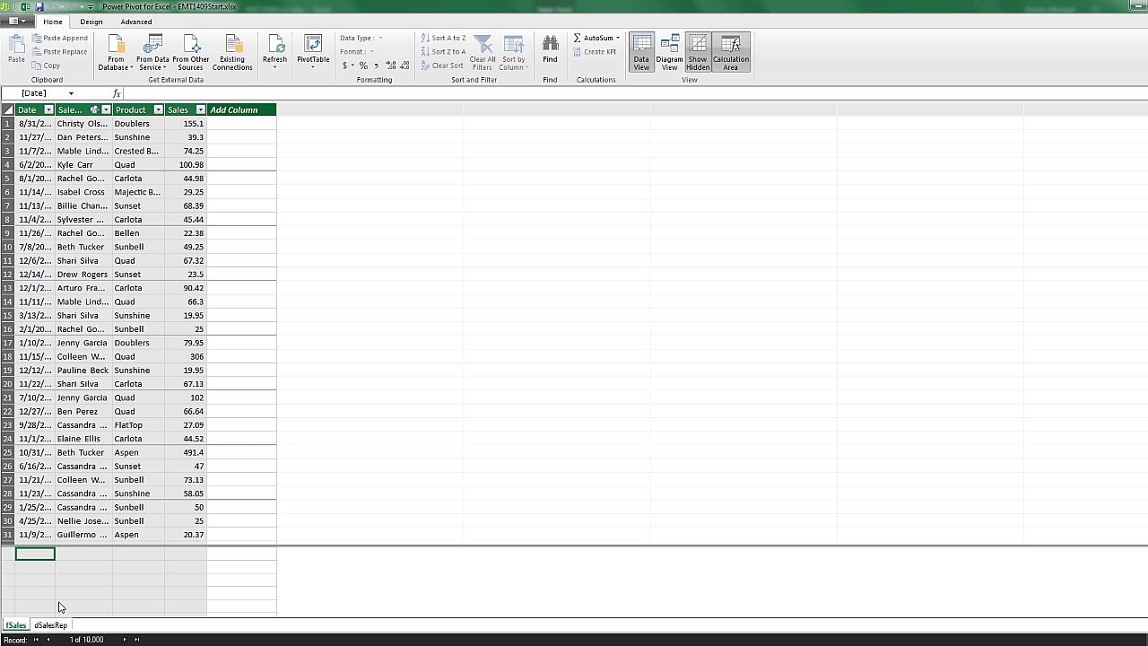
pyautogui.click(669, 56)
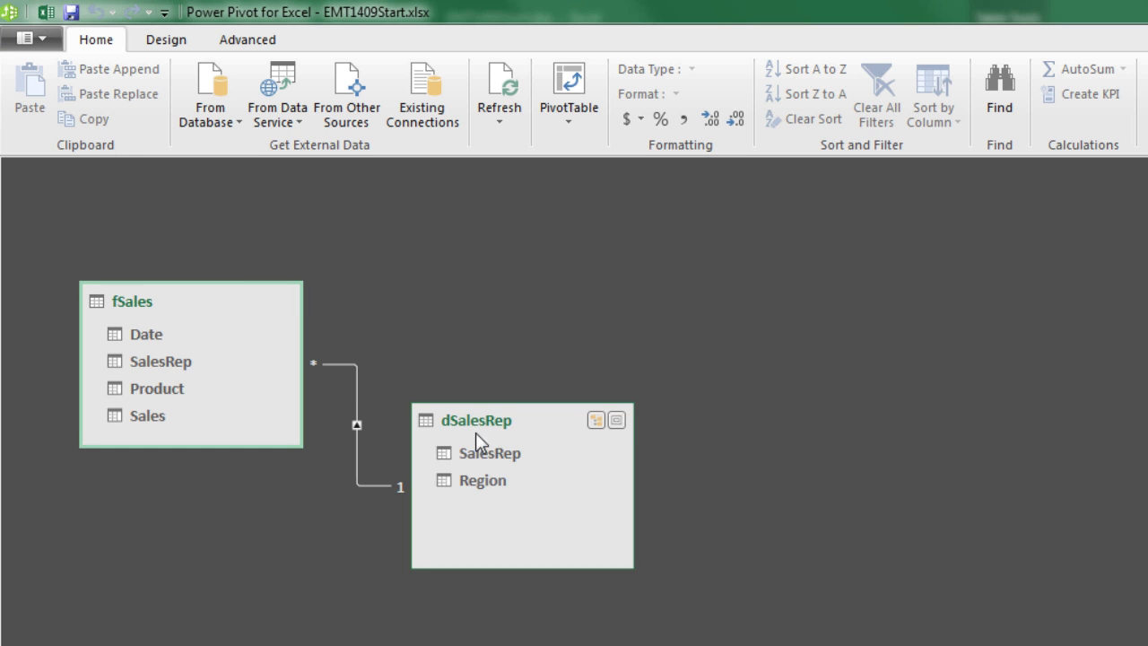
pyautogui.moveTo(505, 428); pyautogui.dragTo(532, 447)
pyautogui.moveTo(370, 468)
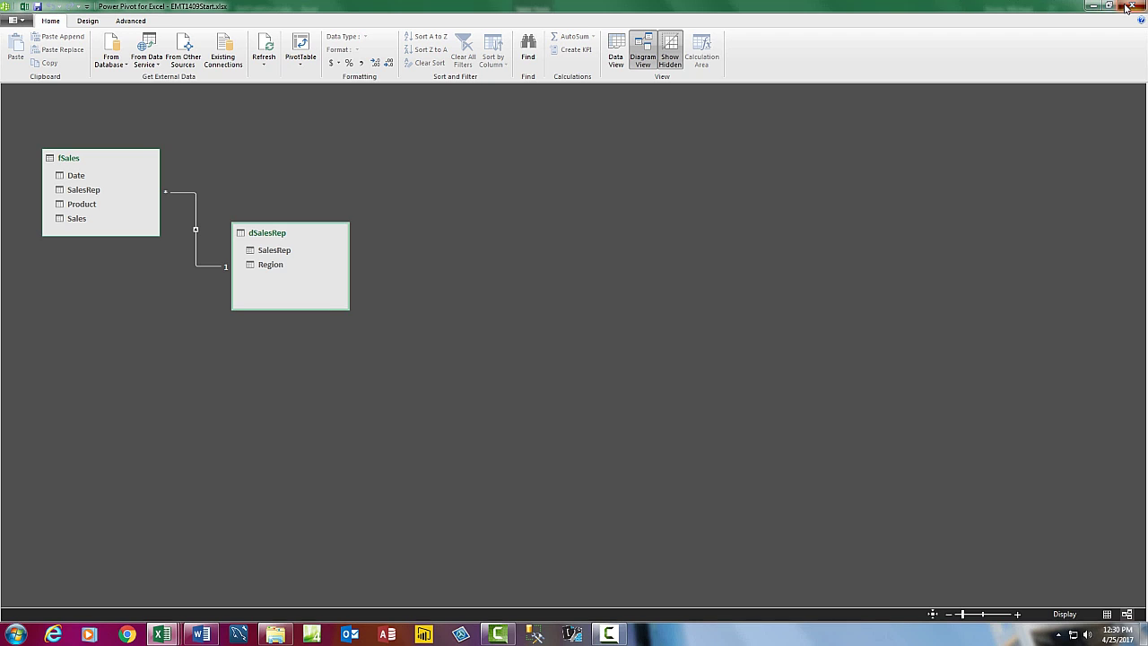
pyautogui.click(1130, 6)
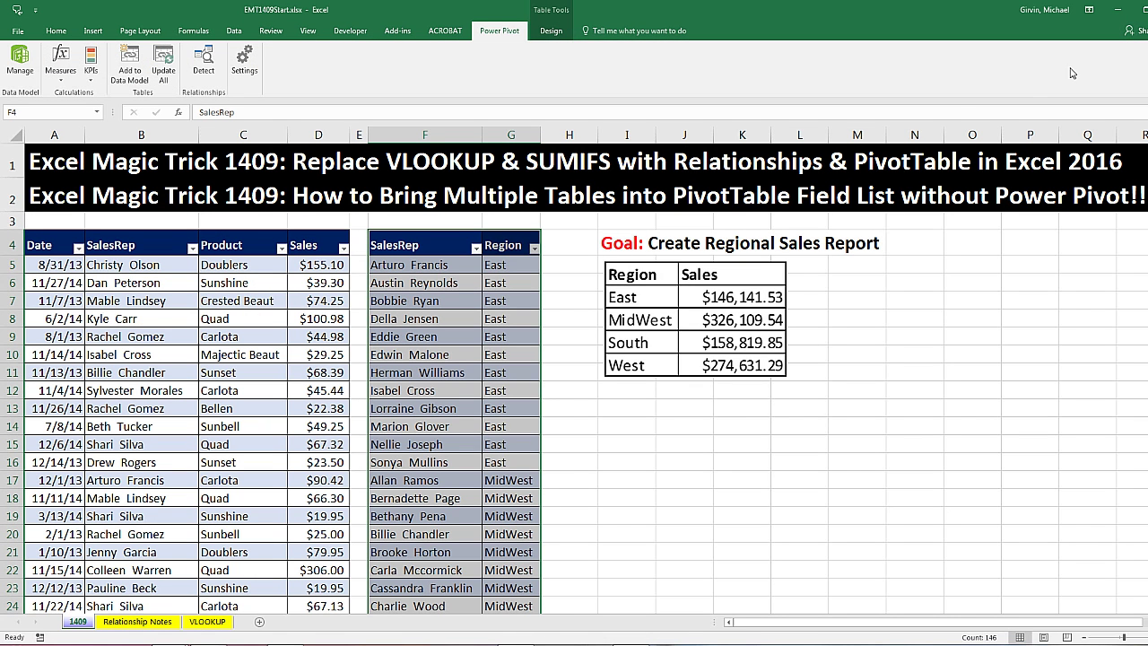
# - Insert a Data Model PivotTable from fSales on the existing sheet at cell I13
pyautogui.click(239, 262)
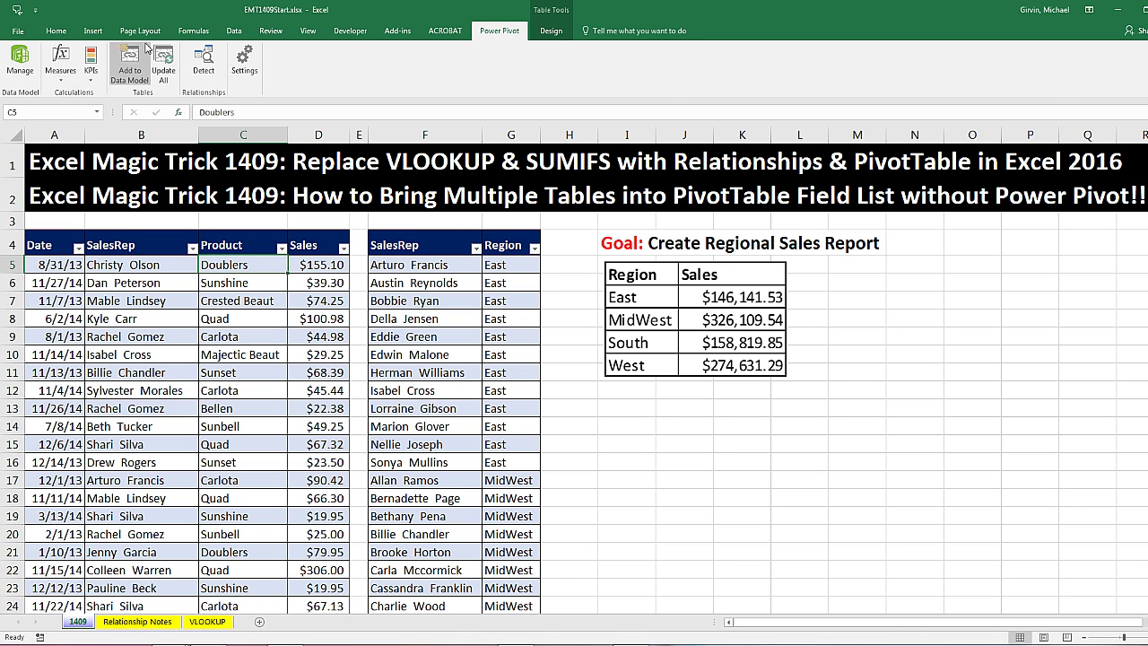
pyautogui.click(93, 31)
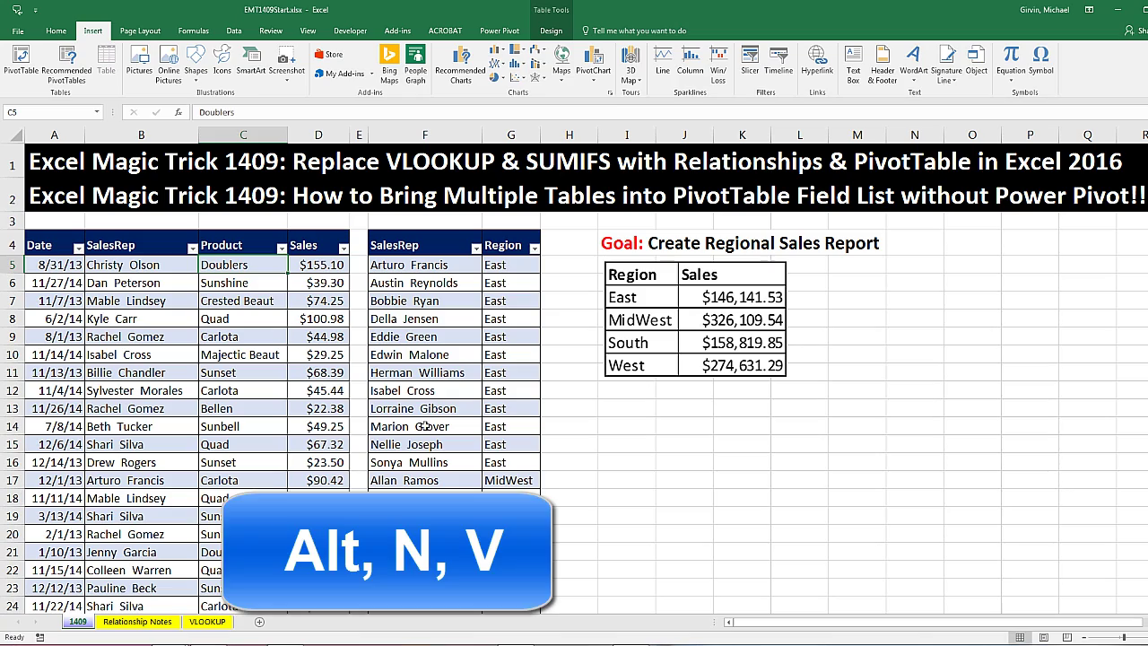
pyautogui.press('alt')
pyautogui.press('n')
pyautogui.press('v')
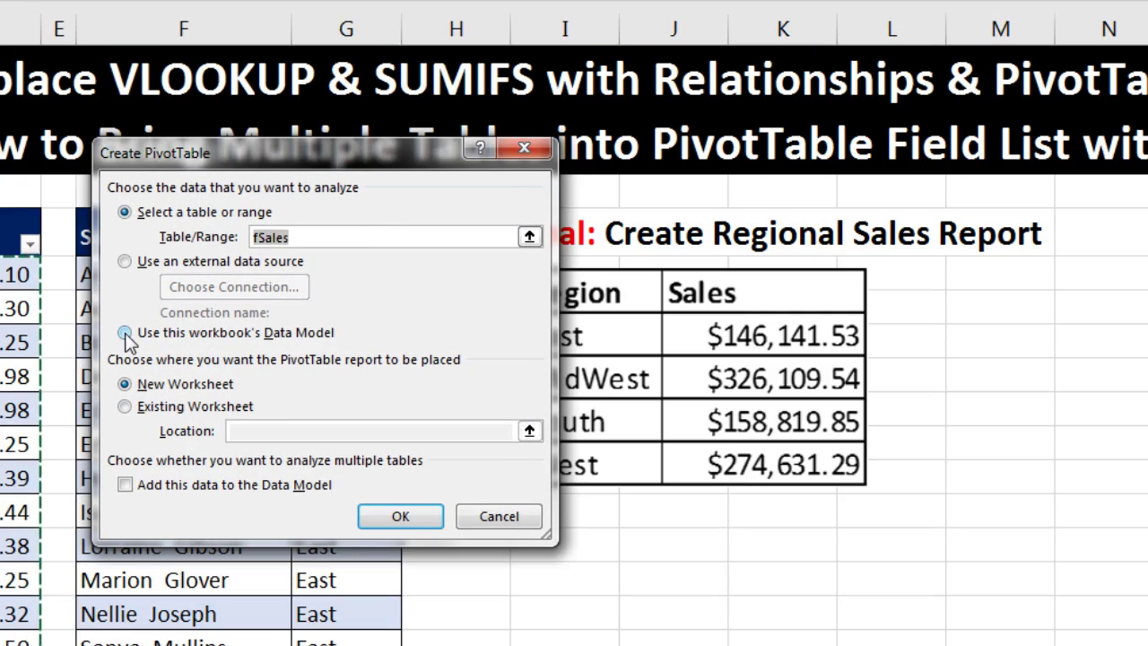
pyautogui.click(126, 333)
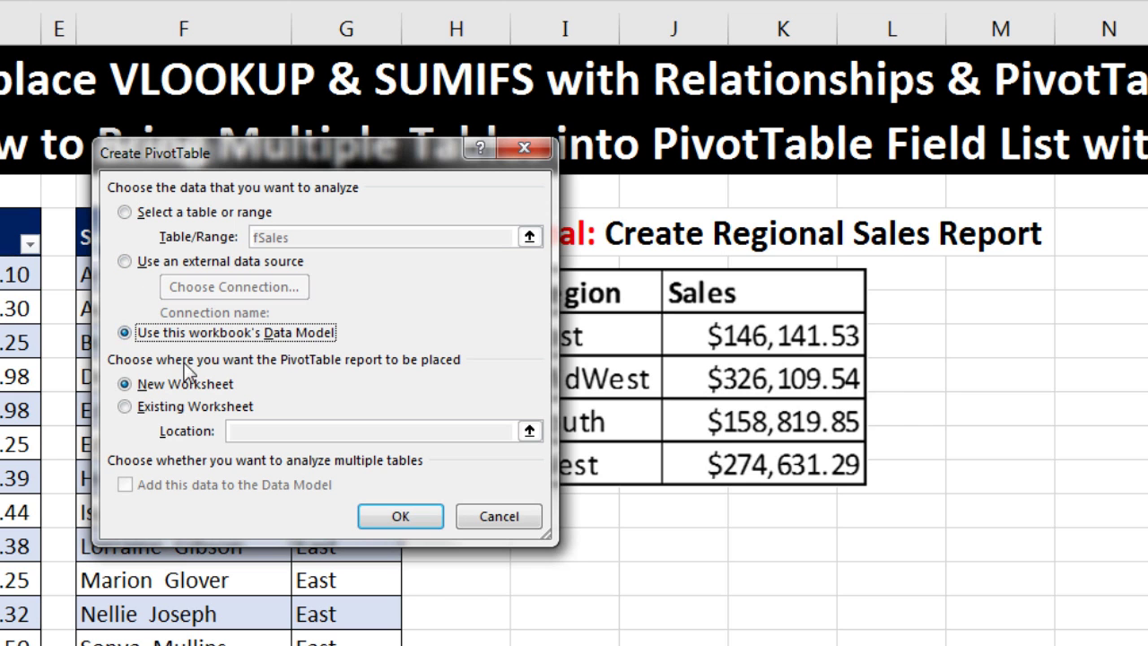
pyautogui.click(126, 408)
pyautogui.click(249, 430)
pyautogui.click(574, 551)
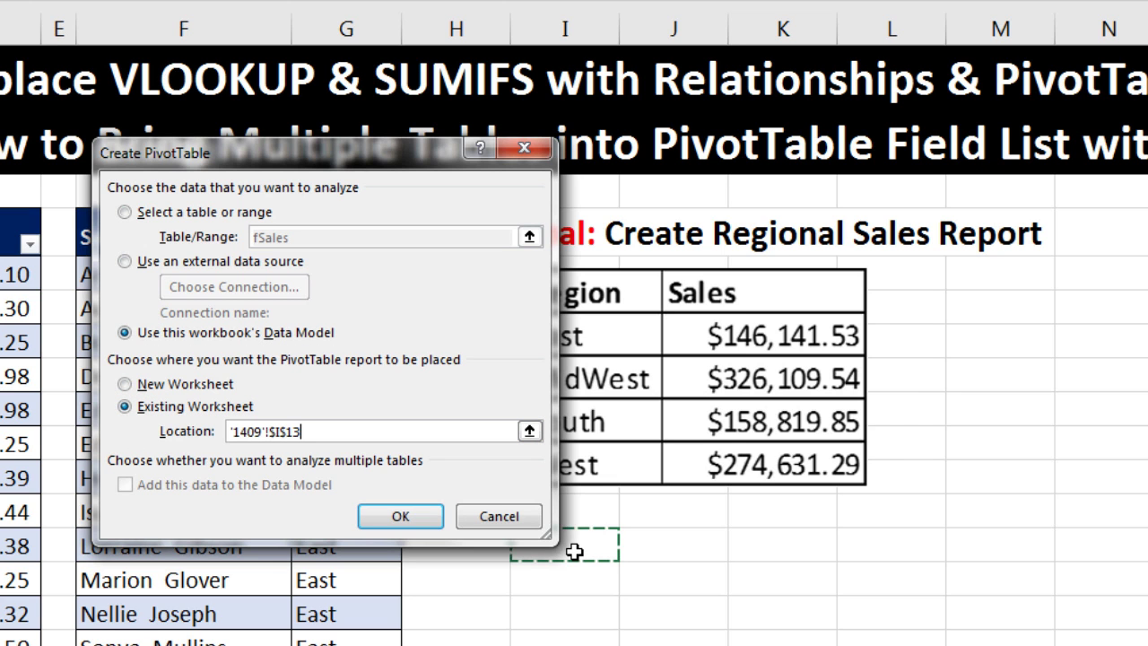
pyautogui.click(400, 516)
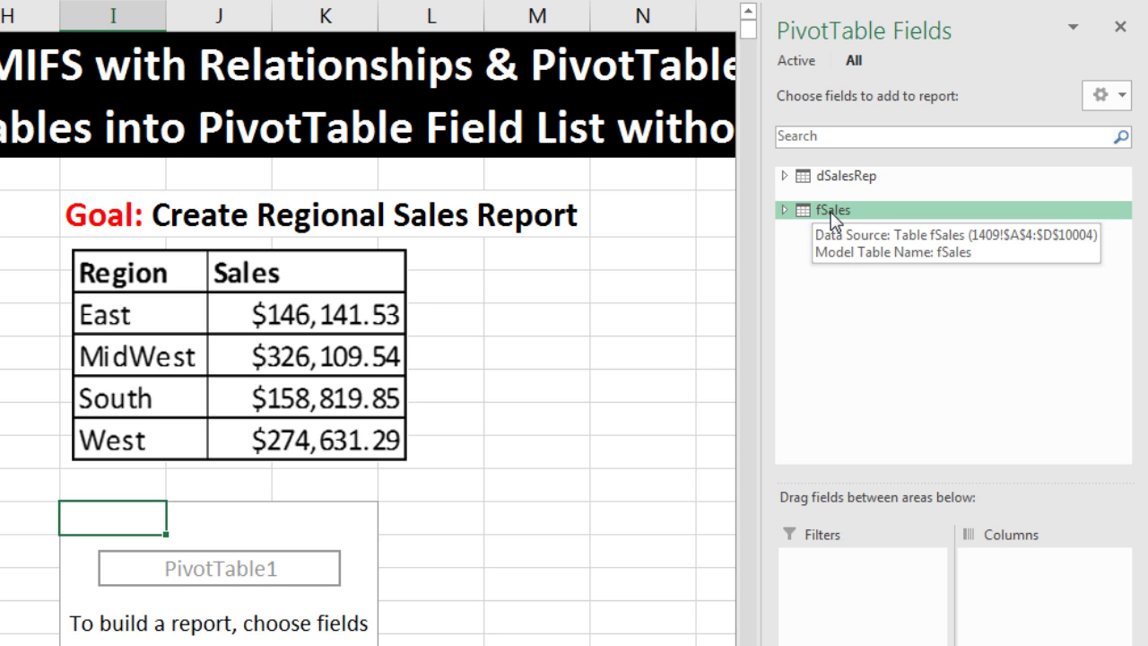
# - Put dSalesRep Region in Rows and fSales Sales in Values, totaling 905702.21
pyautogui.click(785, 177)
pyautogui.click(785, 257)
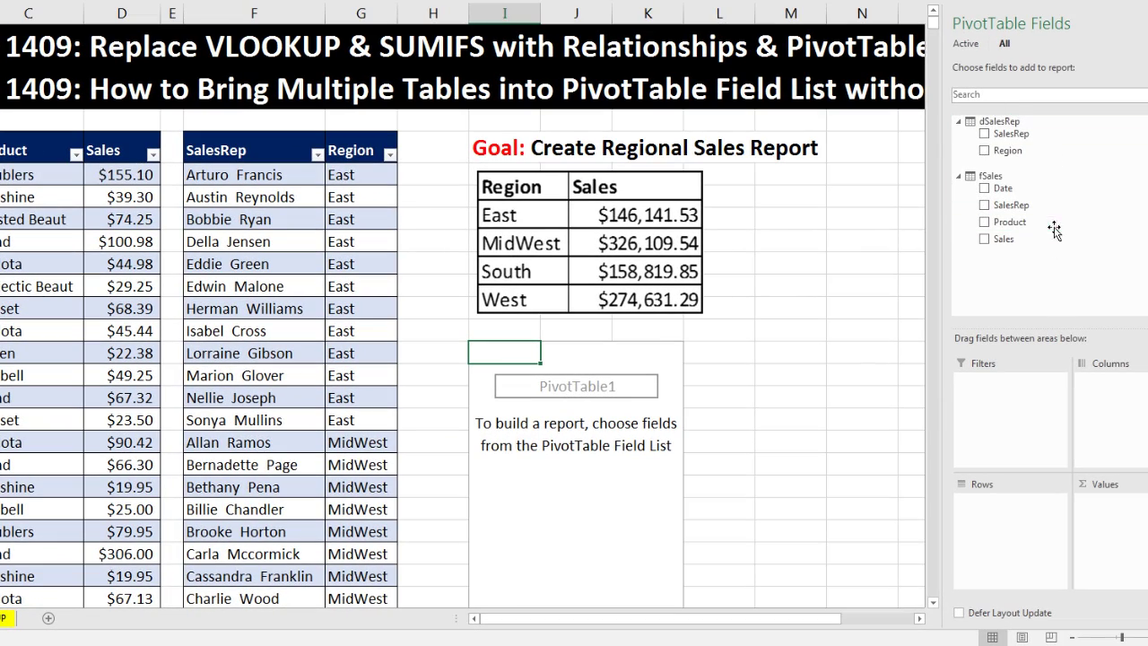
pyautogui.moveTo(1005, 149); pyautogui.dragTo(1012, 524)
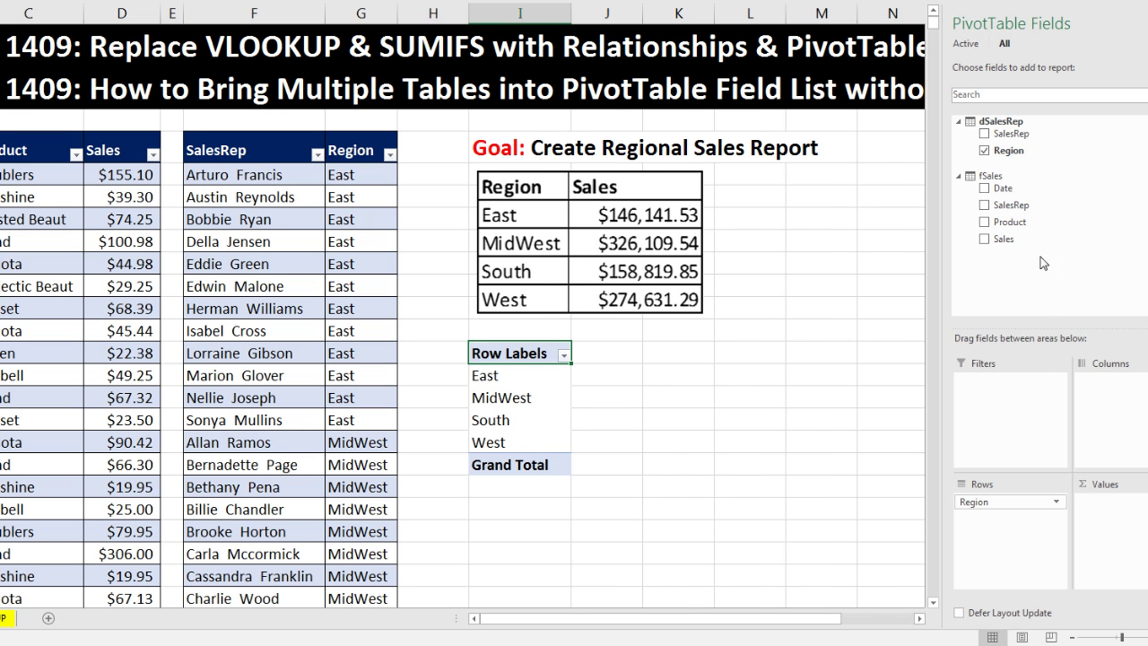
pyautogui.moveTo(1001, 244); pyautogui.dragTo(1118, 526)
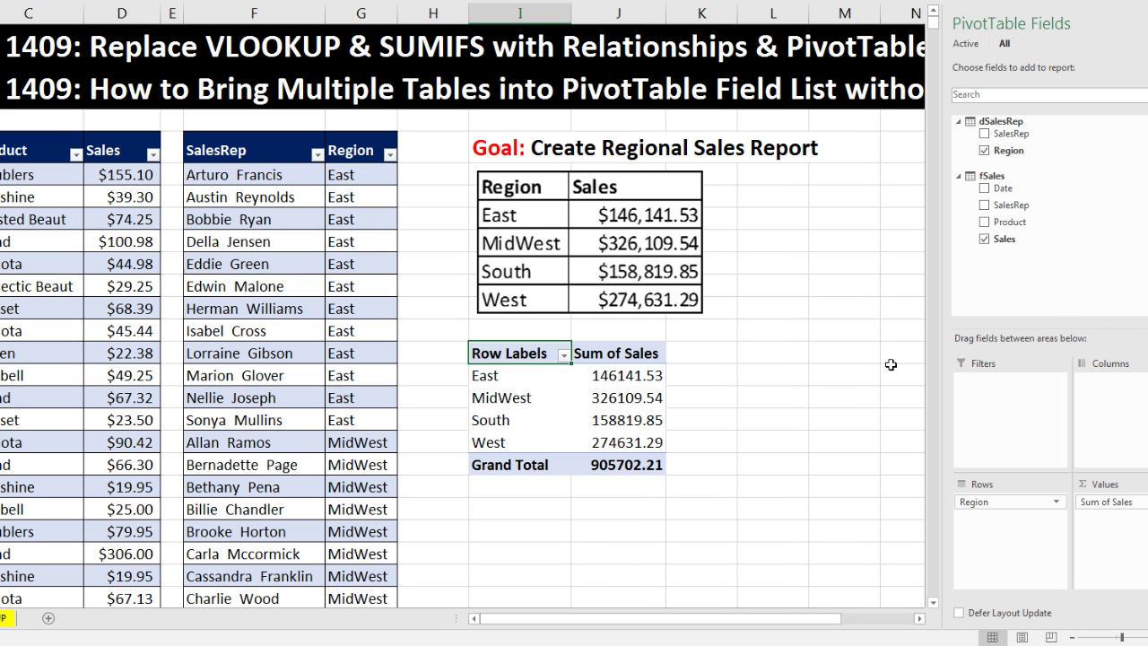
pyautogui.moveTo(635, 397)
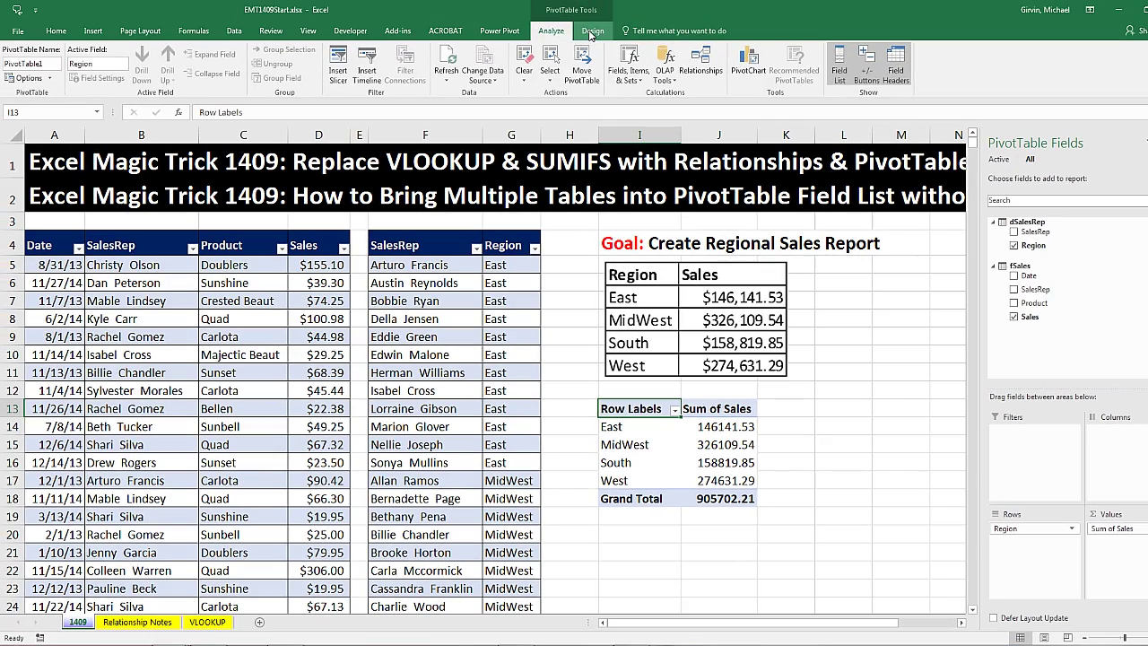
# - Switch the PivotTable report layout to Tabular Form
pyautogui.click(591, 32)
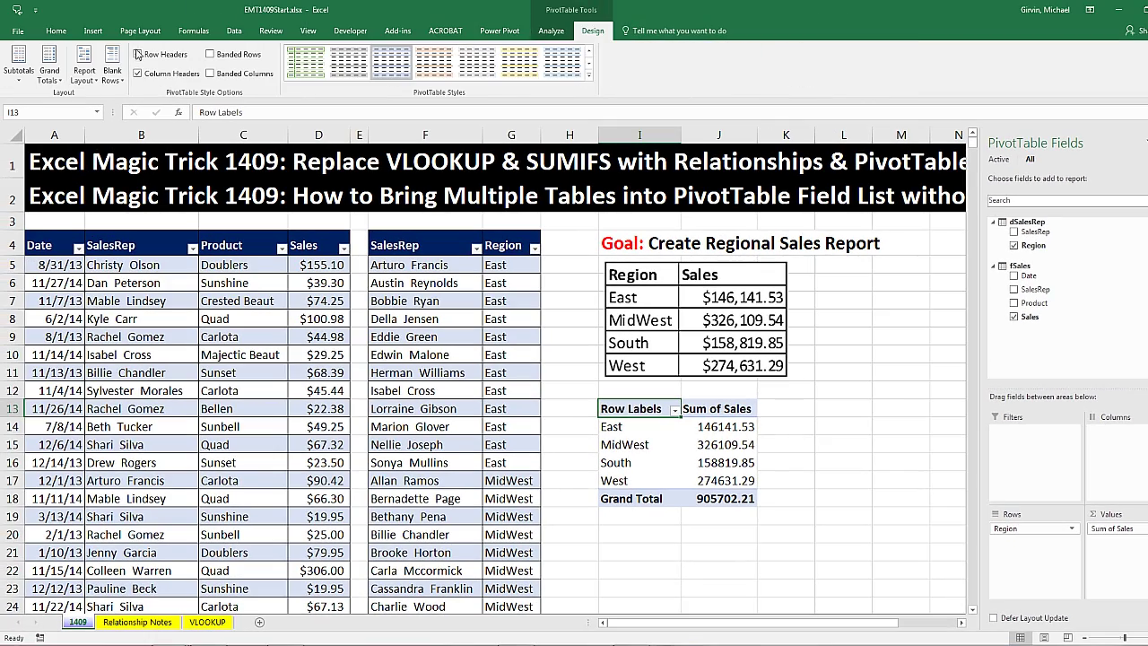
pyautogui.click(82, 79)
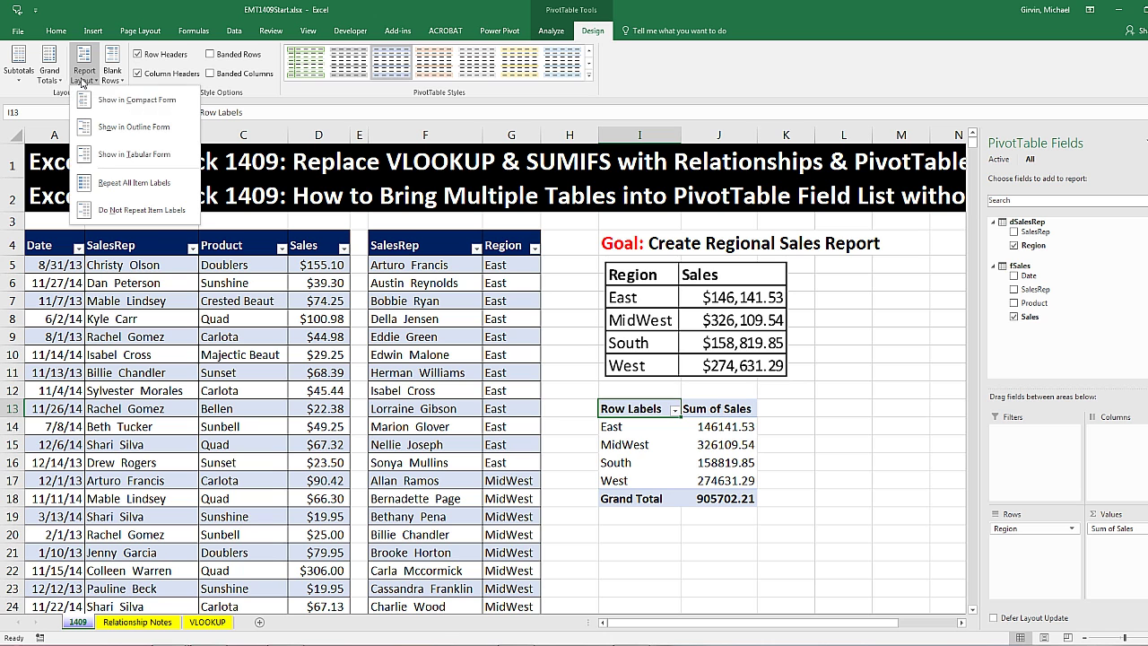
pyautogui.click(101, 158)
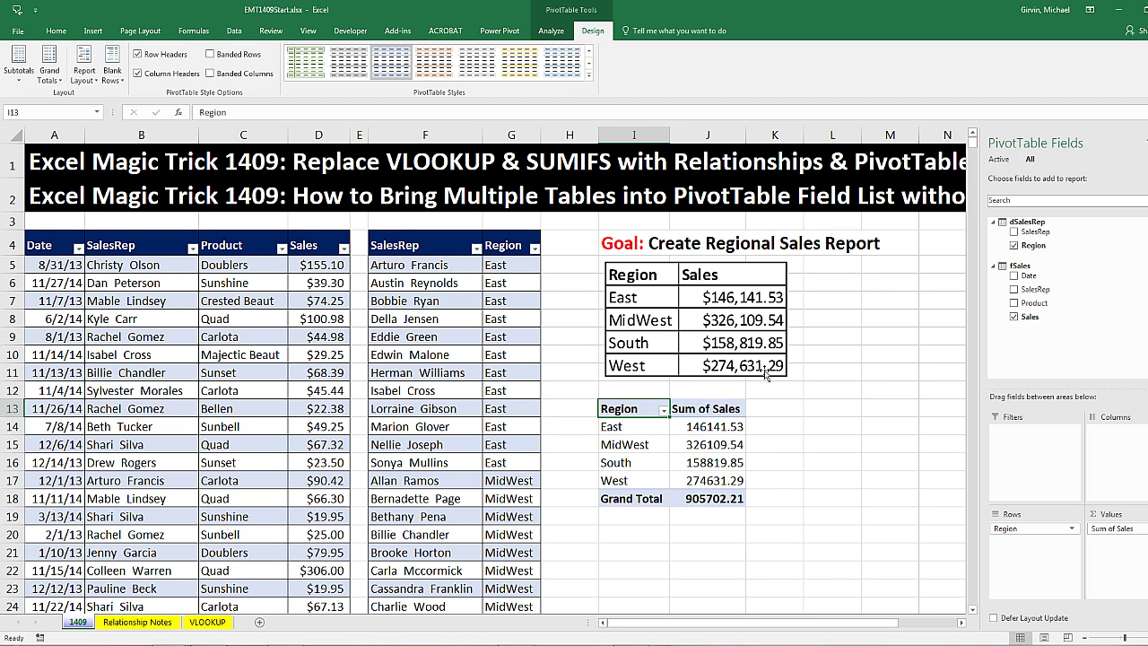
# - Format the Sum of Sales values as Currency, e.g. East $146,141.53
pyautogui.rightClick(706, 432)
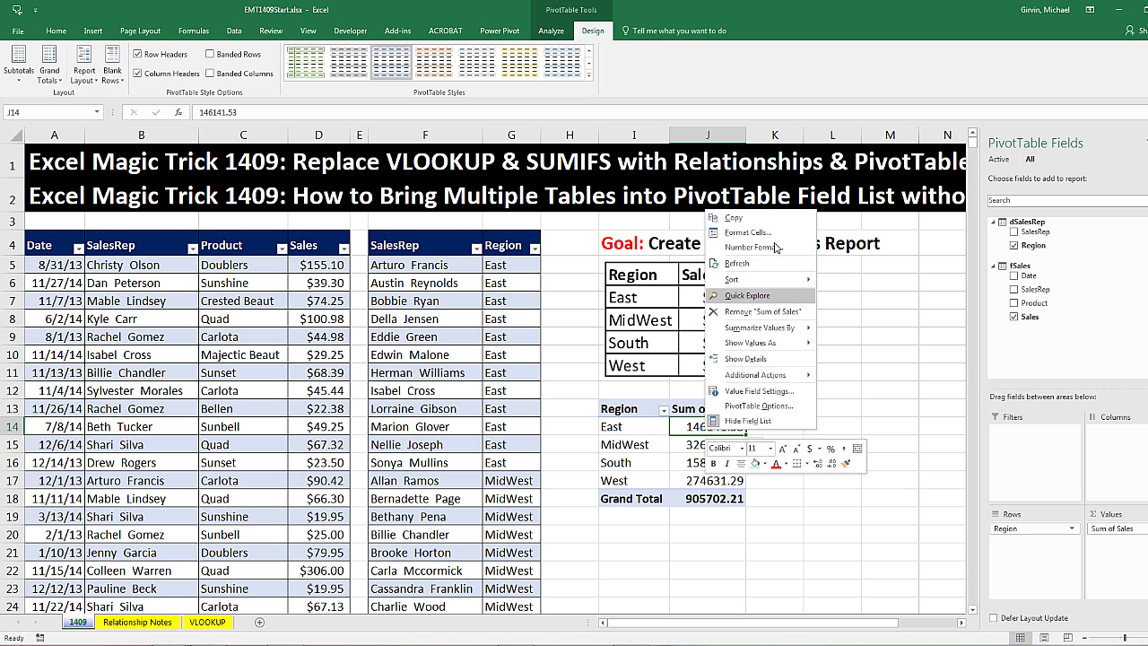
pyautogui.click(776, 256)
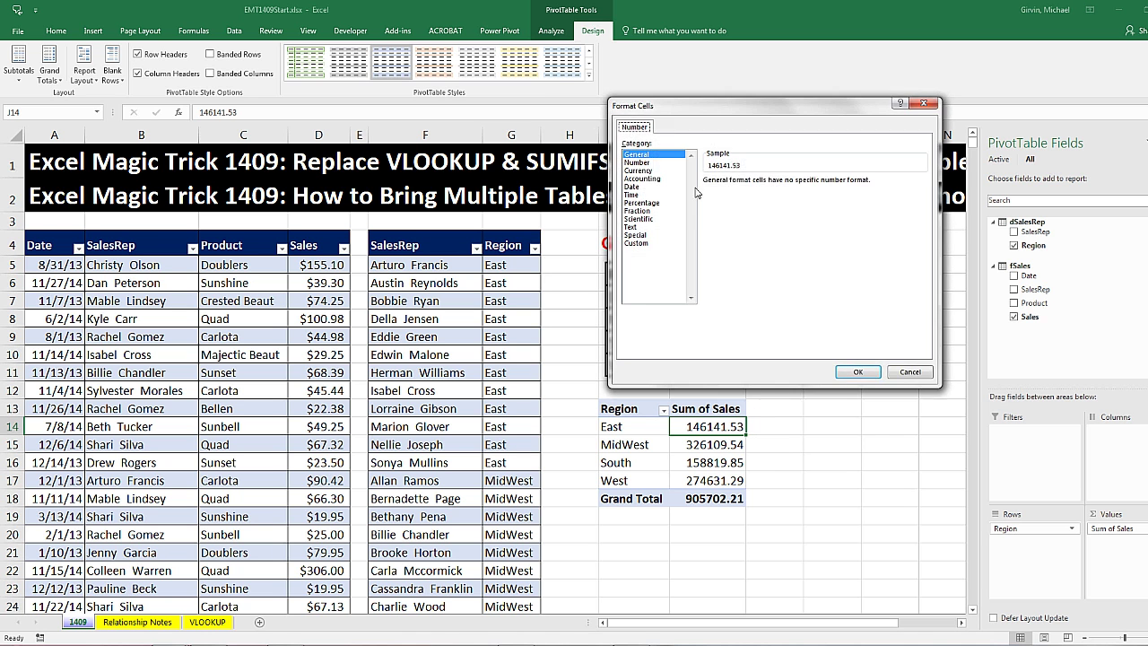
pyautogui.click(803, 373)
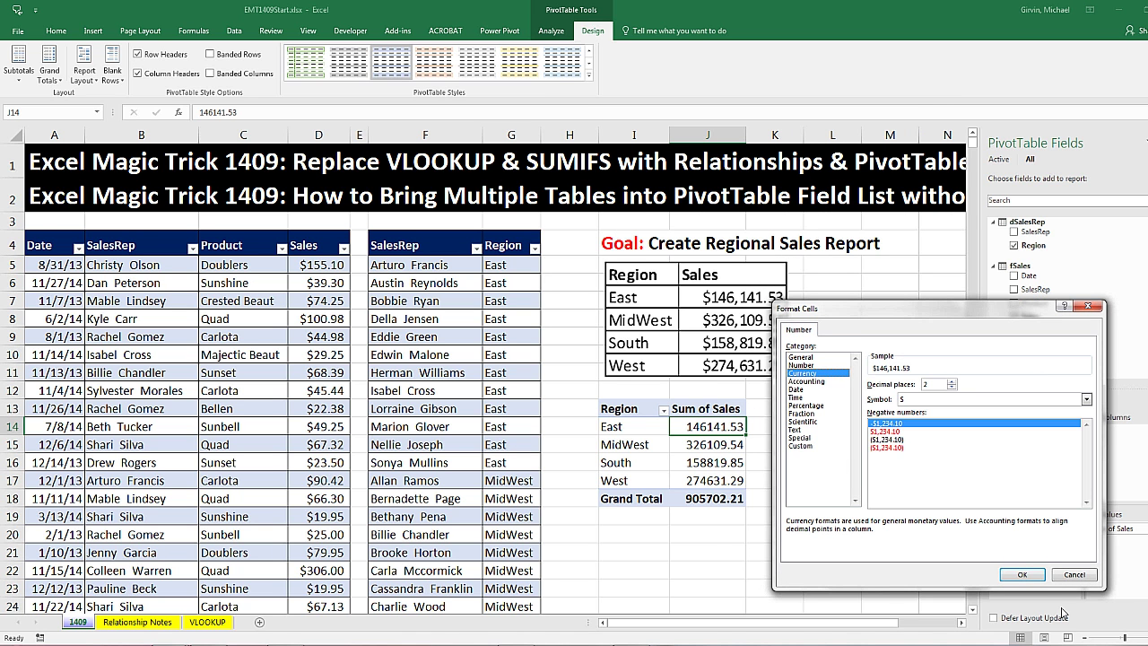
pyautogui.click(1019, 572)
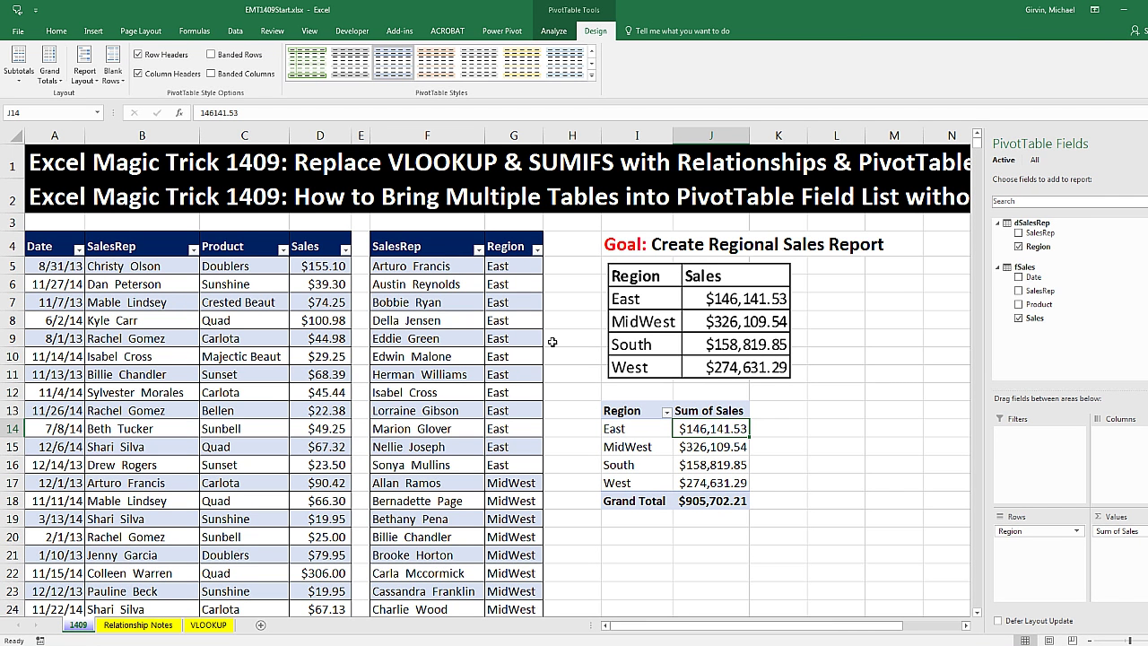
pyautogui.click(234, 31)
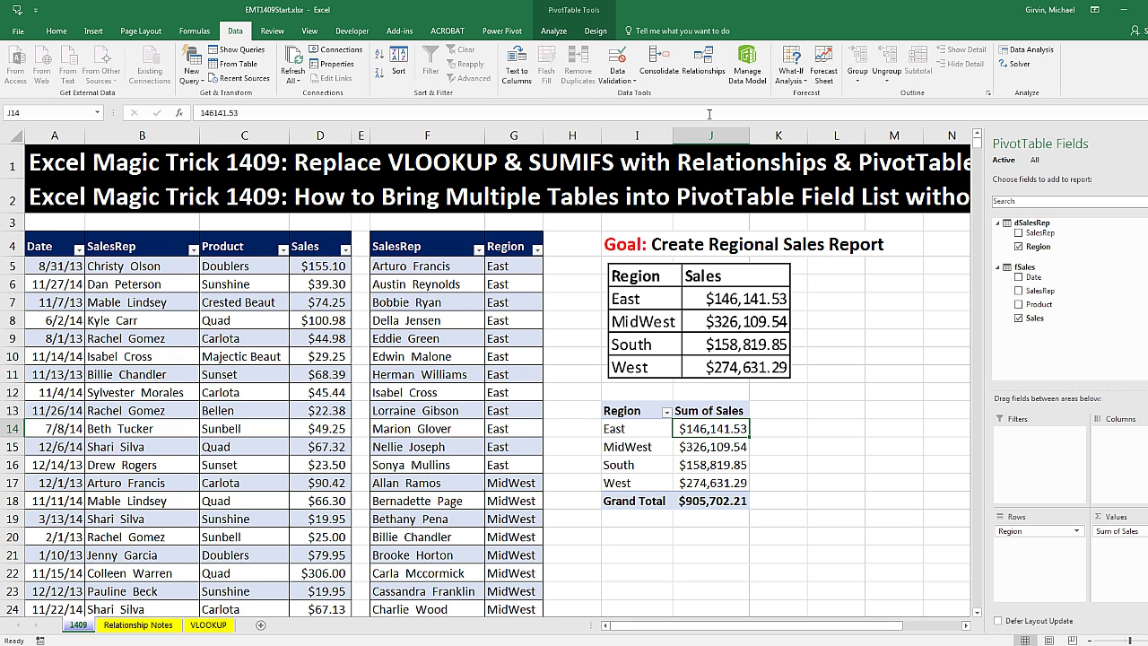
pyautogui.click(706, 69)
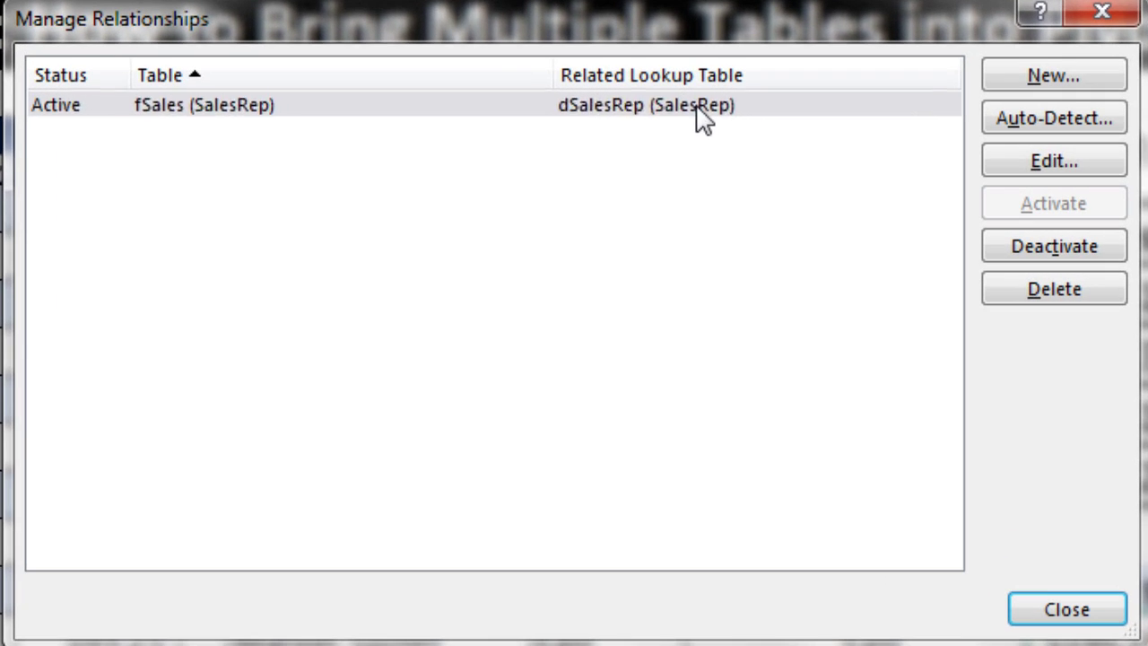
pyautogui.click(702, 119)
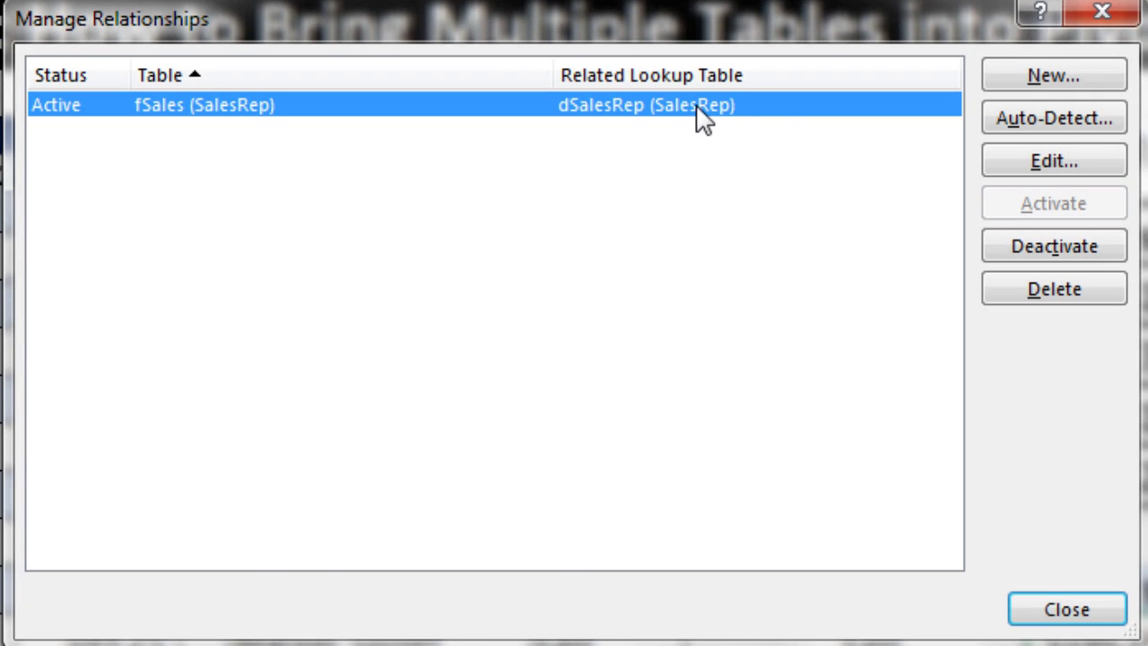
pyautogui.click(1042, 165)
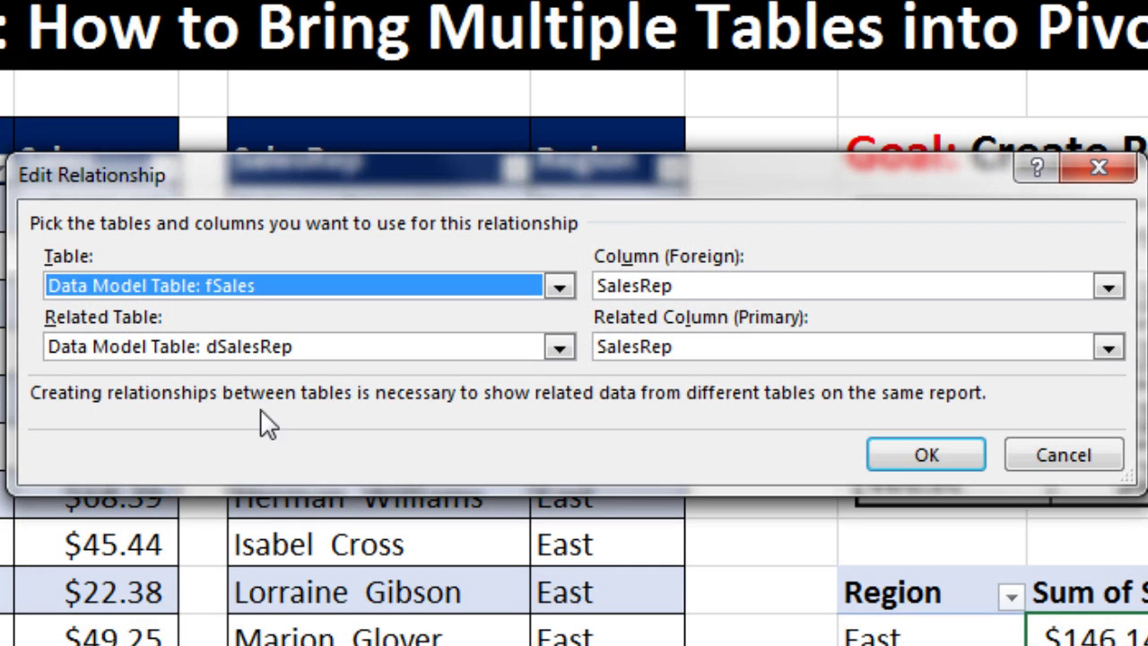